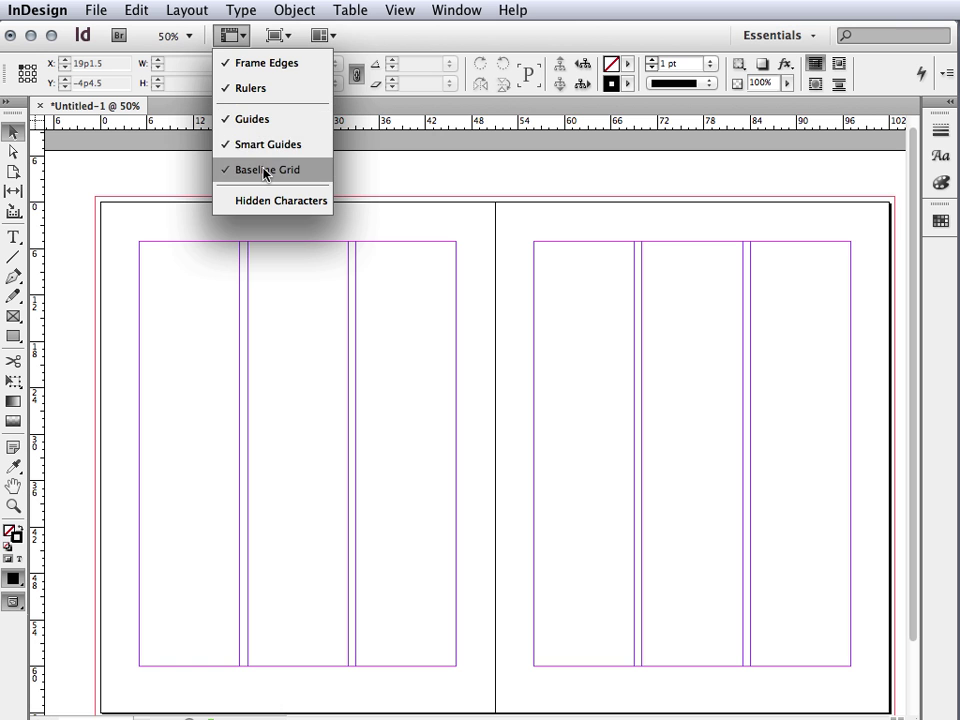
- Switch the baseline grid display off and on again in the view options
left_click(248, 169)
left_click(237, 35)
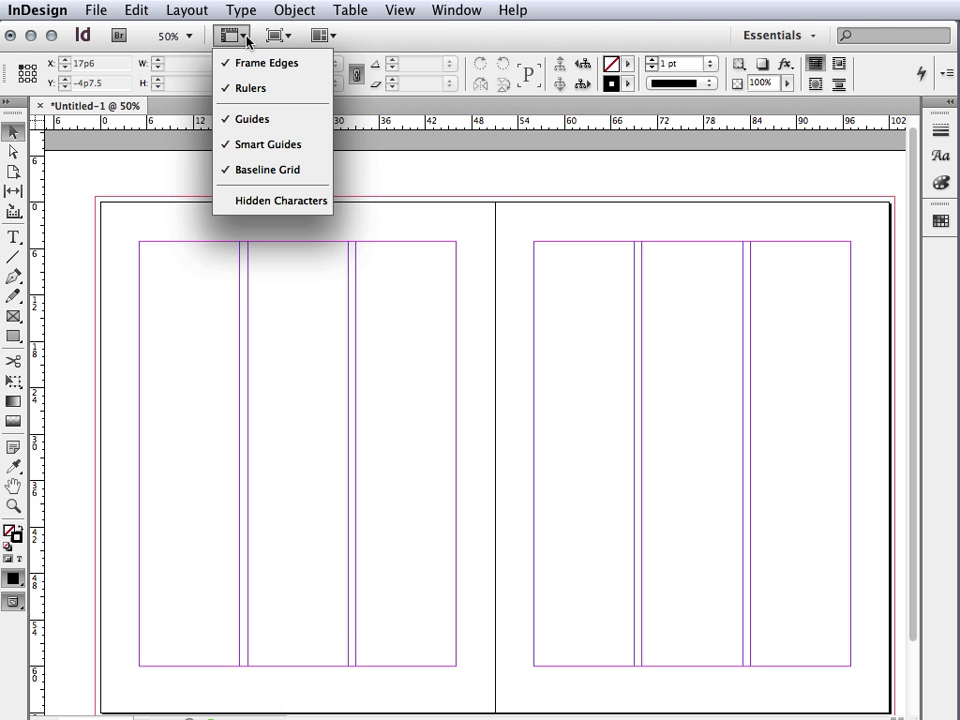
left_click(257, 167)
left_click(237, 35)
left_click(246, 170)
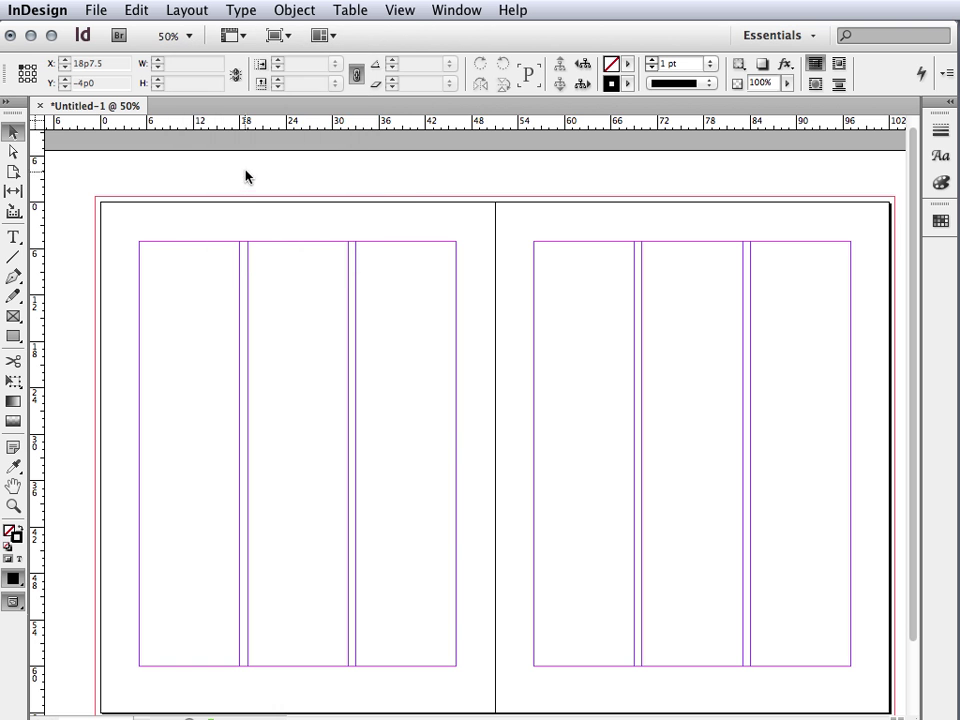
left_click(405, 11)
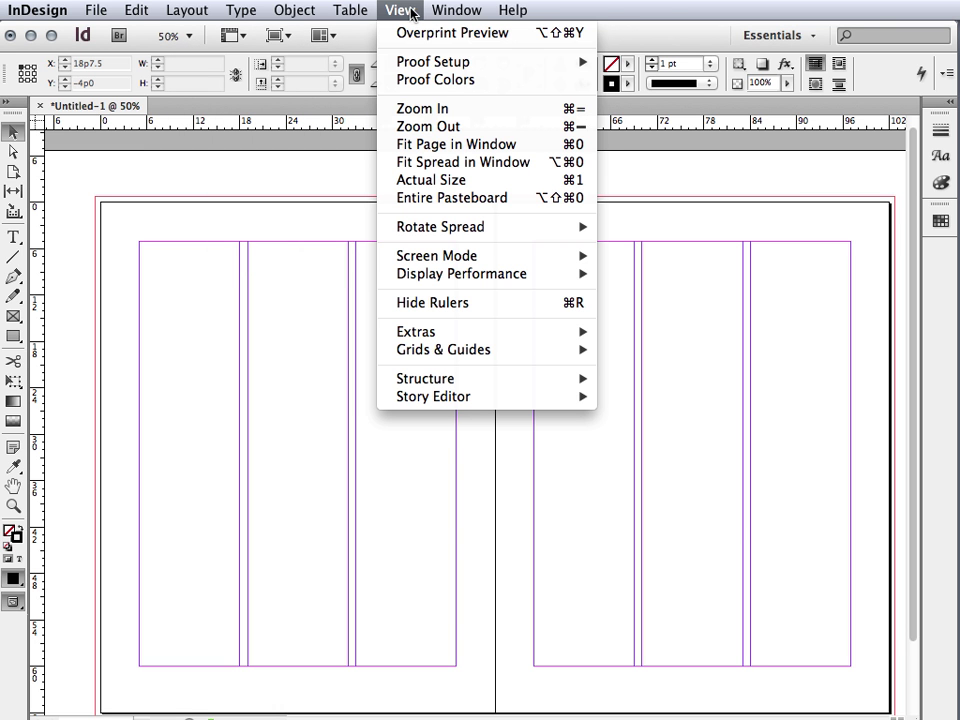
mouse_move(480, 361)
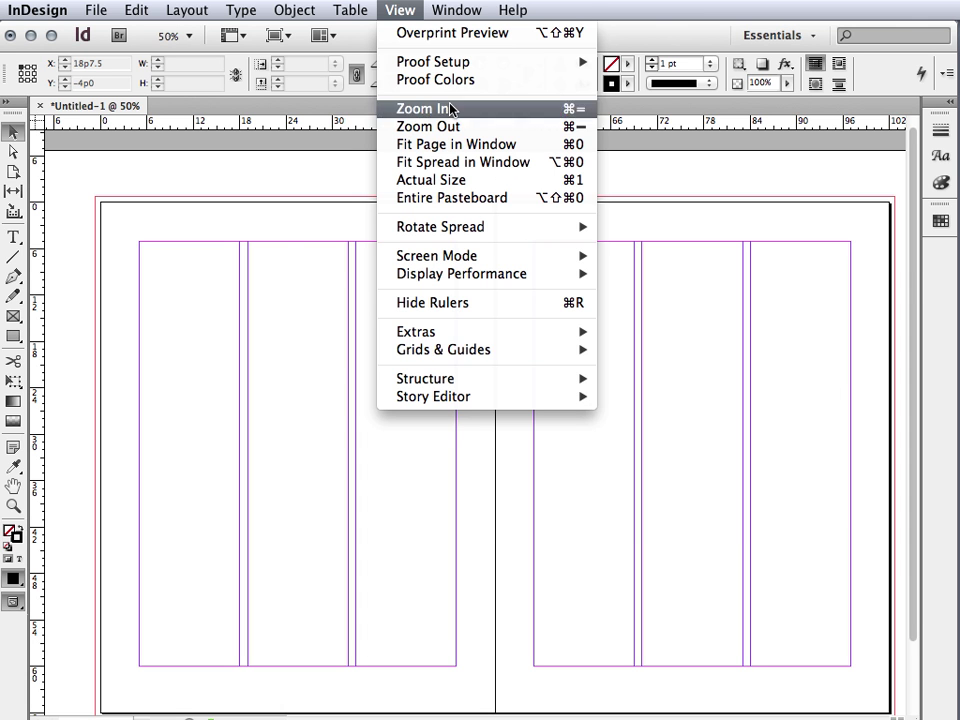
left_click(580, 18)
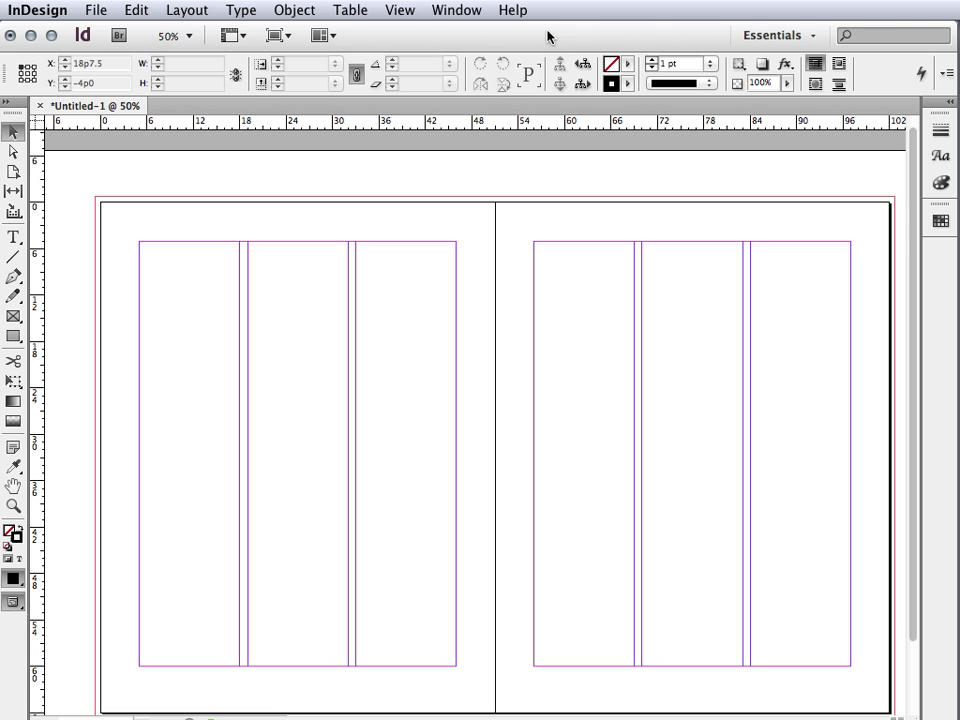
left_click(244, 38)
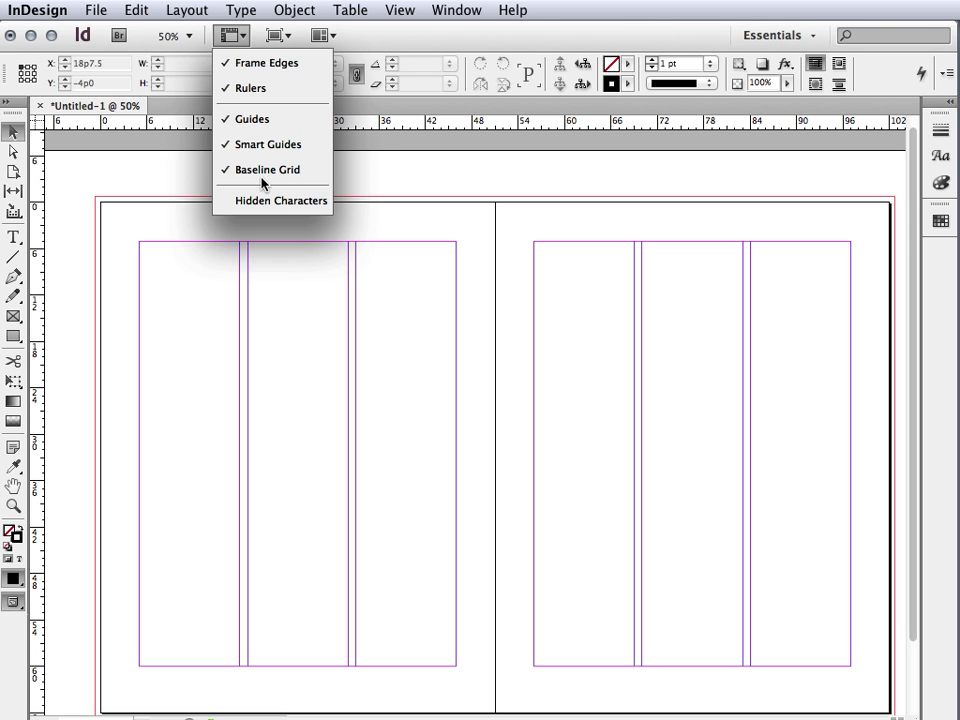
left_click(482, 168)
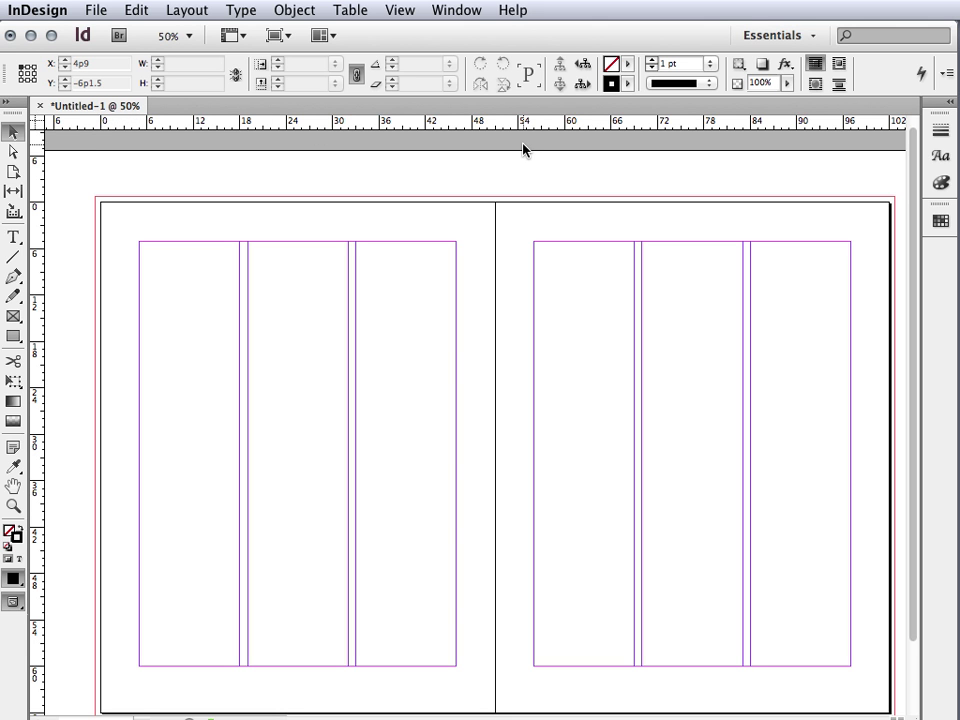
- Set the baseline grid's view threshold to 45% in the Grids preferences and apply it
key("super+k")
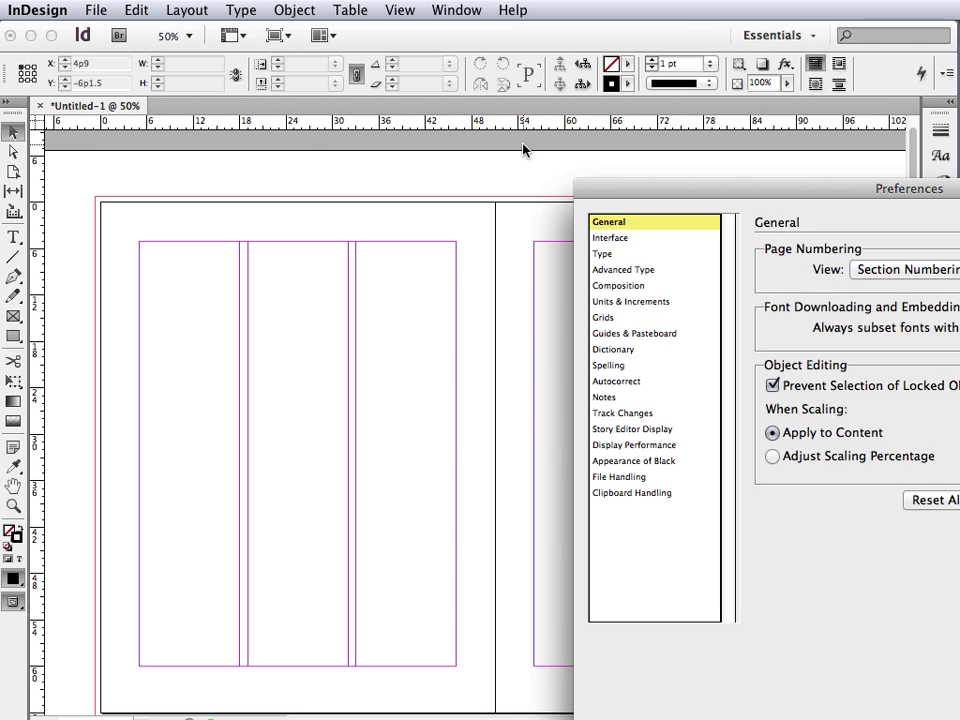
left_click_drag(839, 189, 410, 95)
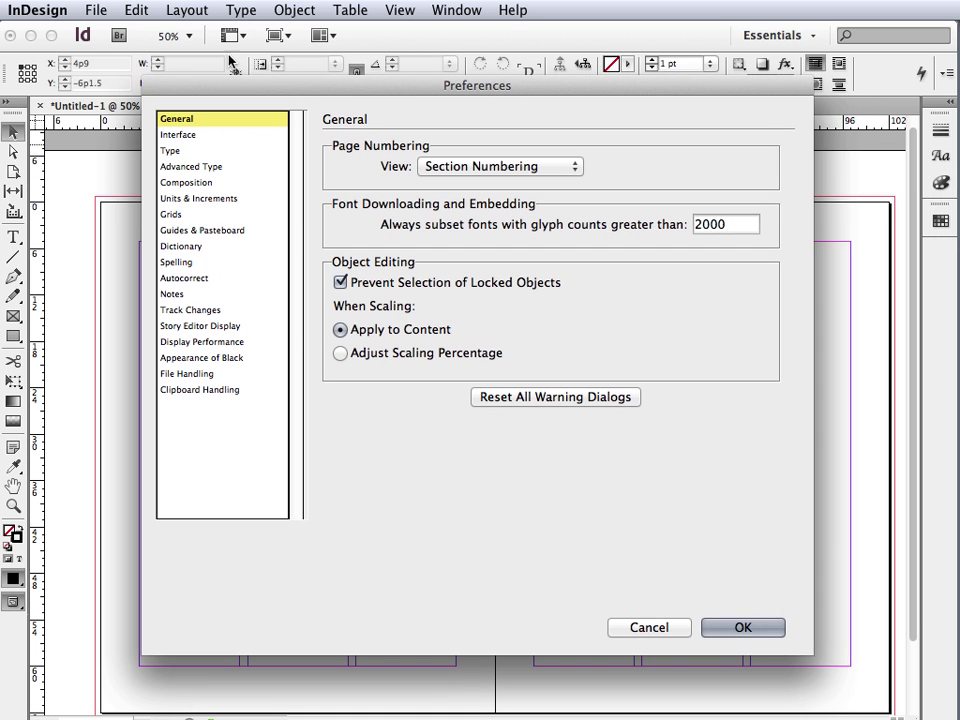
left_click(62, 13)
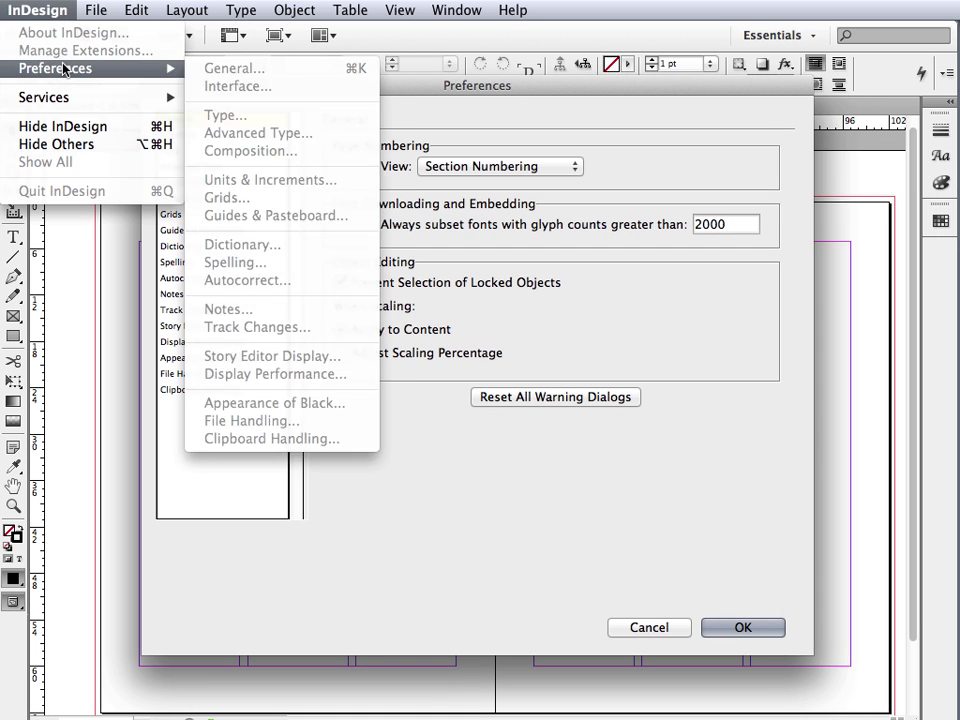
left_click(40, 10)
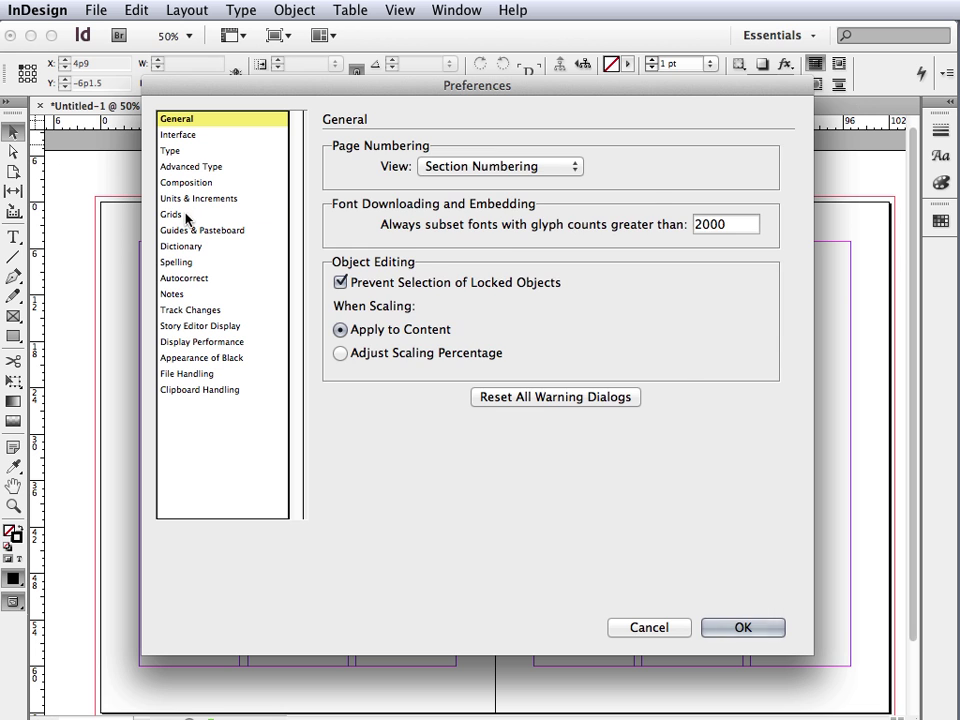
left_click(190, 214)
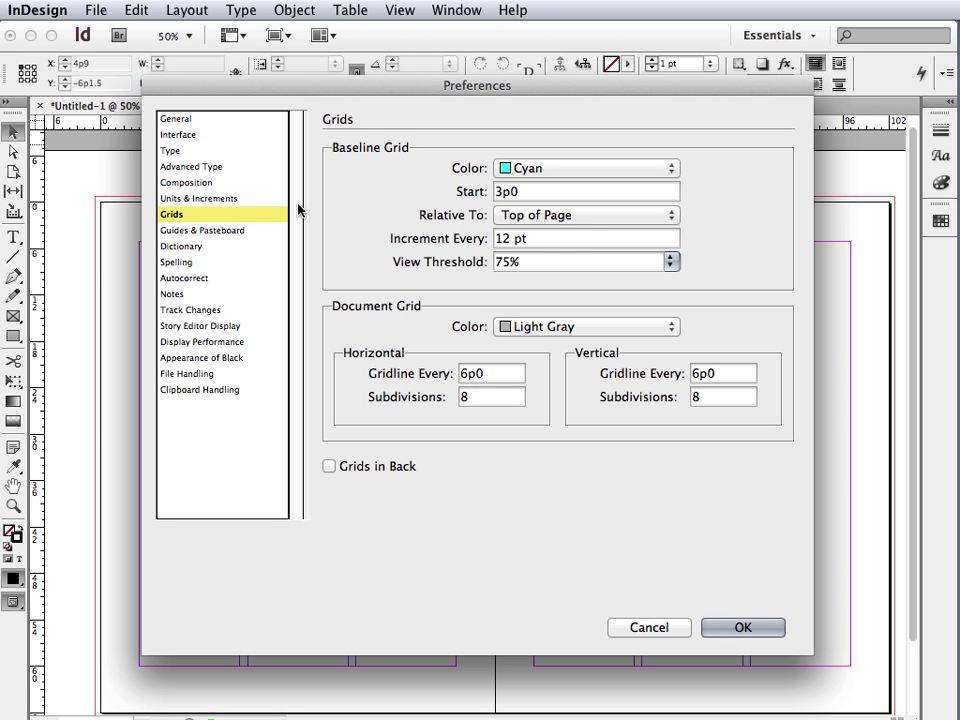
double_click(496, 262)
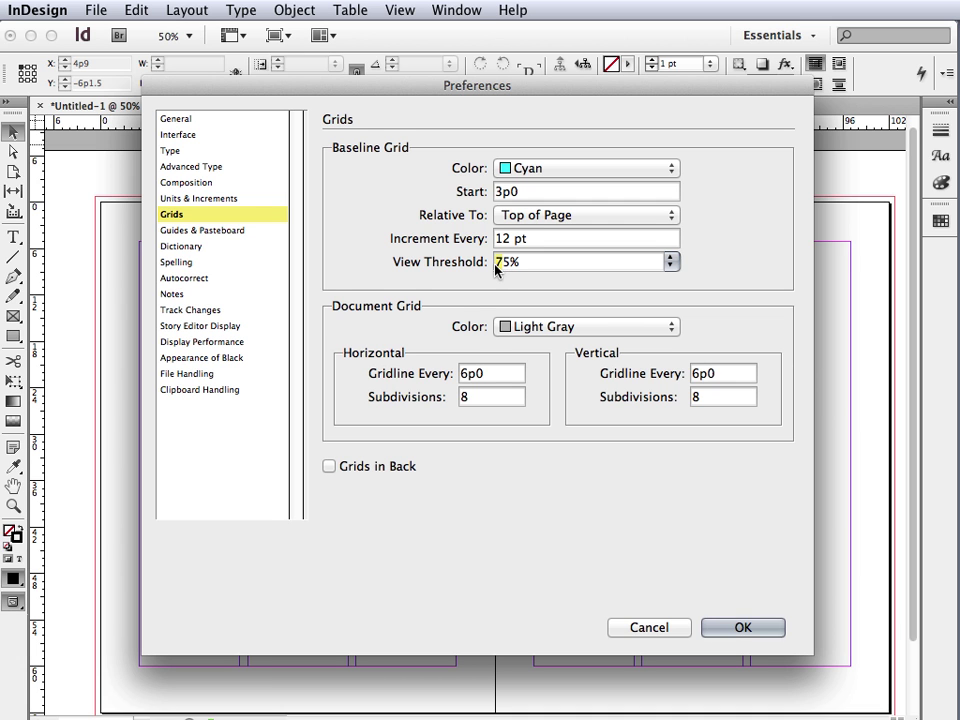
type("45")
left_click(743, 628)
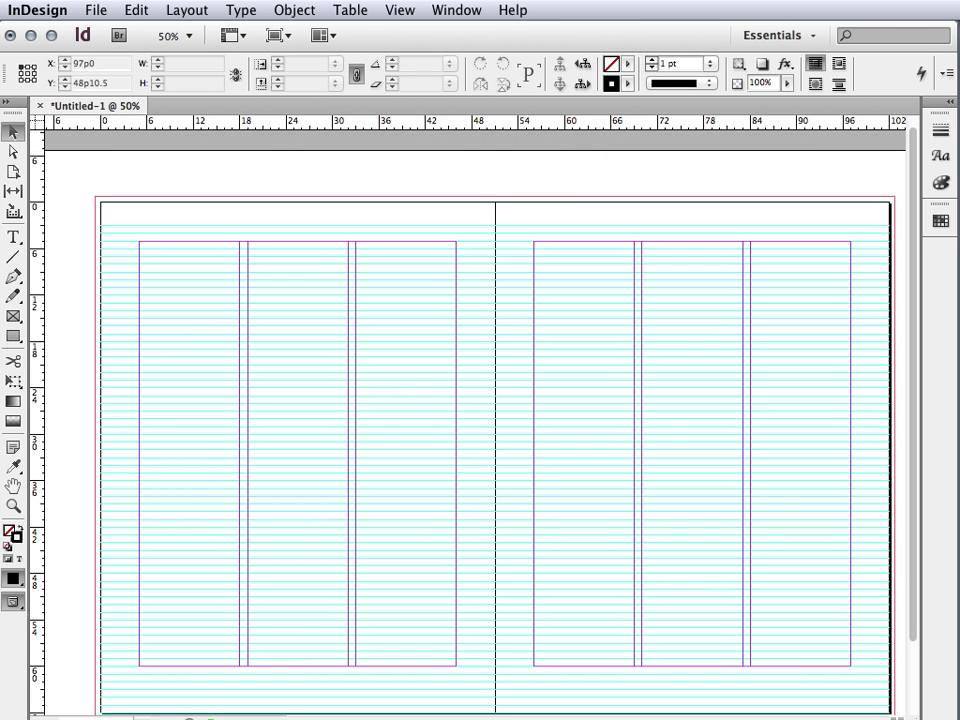
- Show and hide the guides repeatedly to compare them with the baseline grid on the spread
key("ctrl+apostrophe")
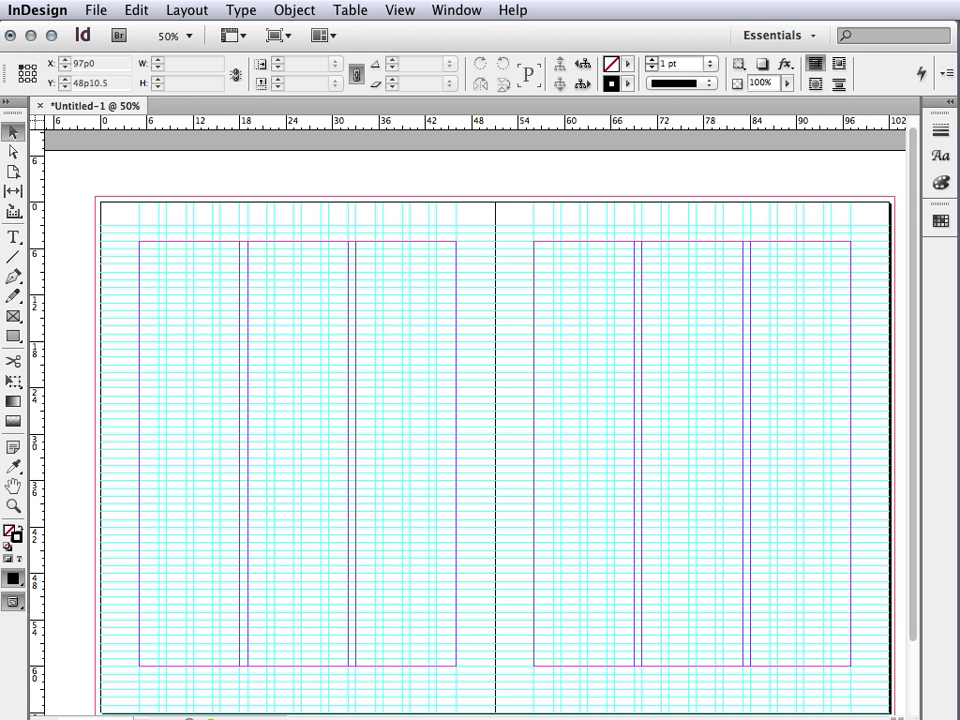
key("ctrl+apostrophe")
key("ctrl+apostrophe")
key("ctrl+apostrophe")
key("ctrl+apostrophe")
key("ctrl+apostrophe")
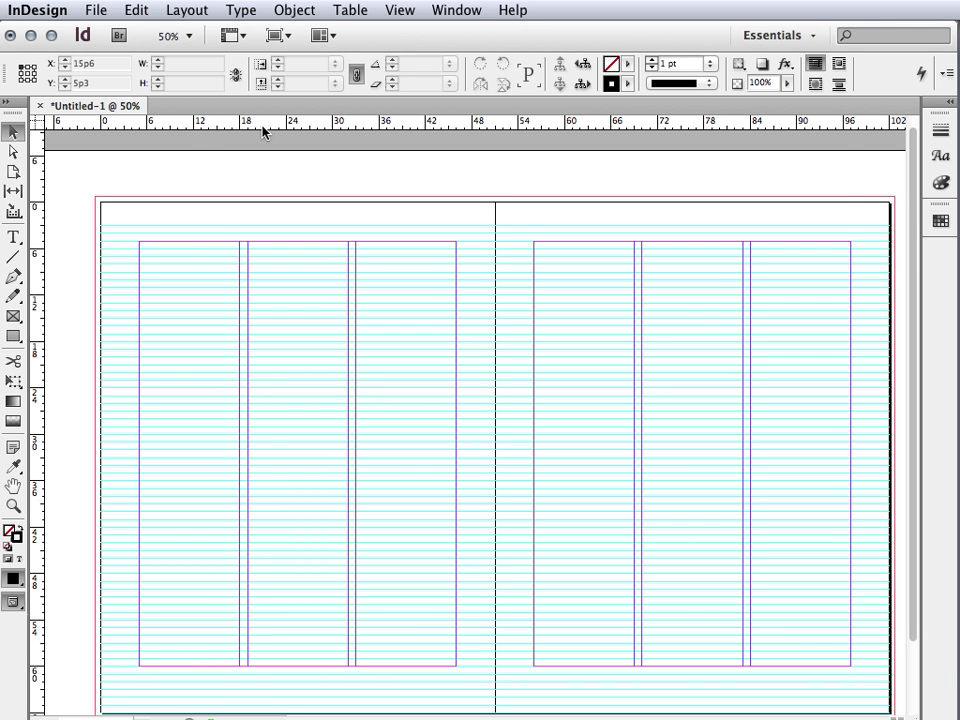
- Change the baseline grid colour to Light Gray in the Grids preferences
key("super+k")
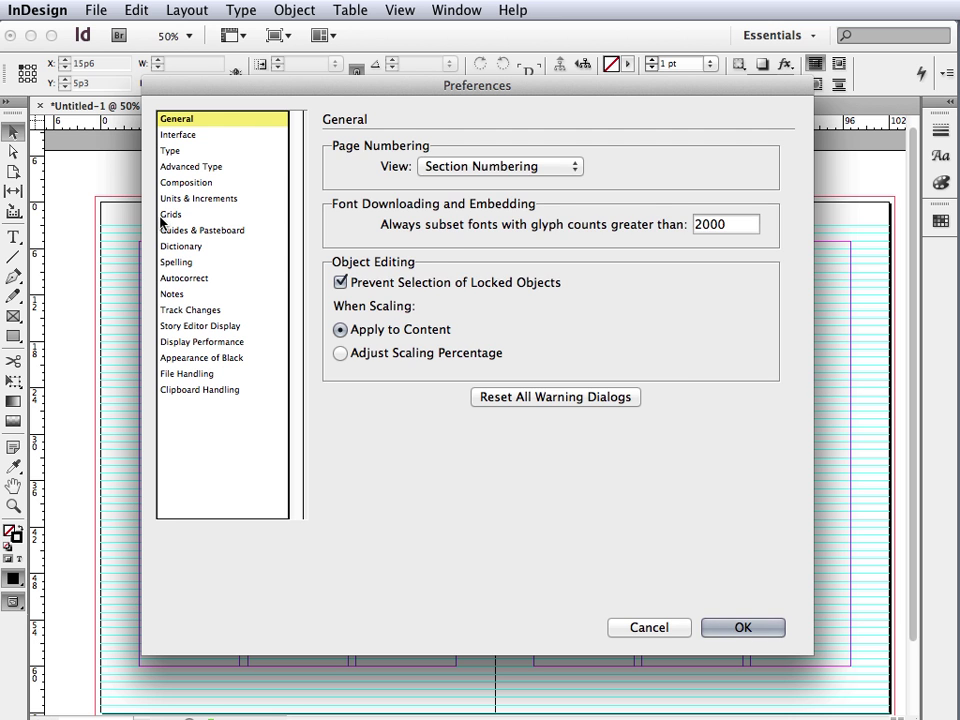
left_click(280, 214)
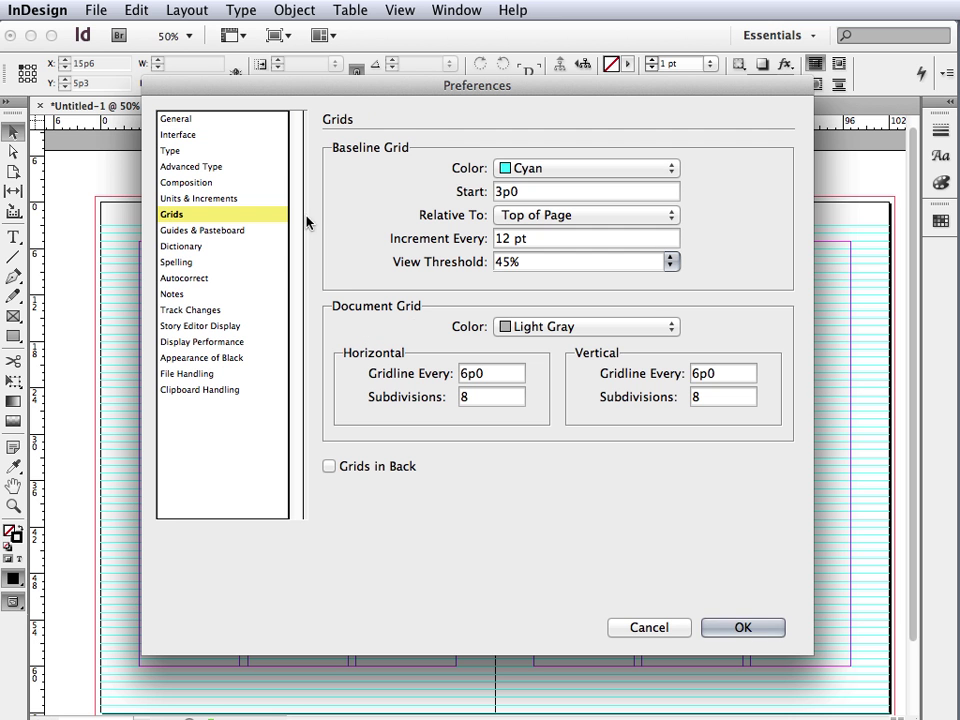
left_click(516, 169)
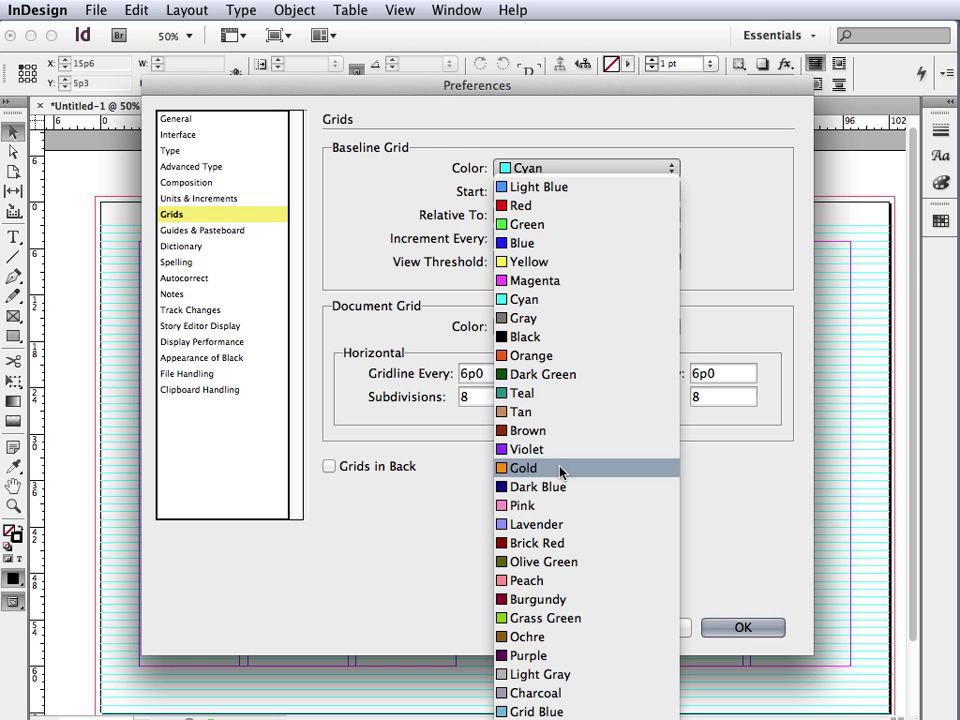
left_click(588, 675)
left_click_drag(392, 86, 477, 115)
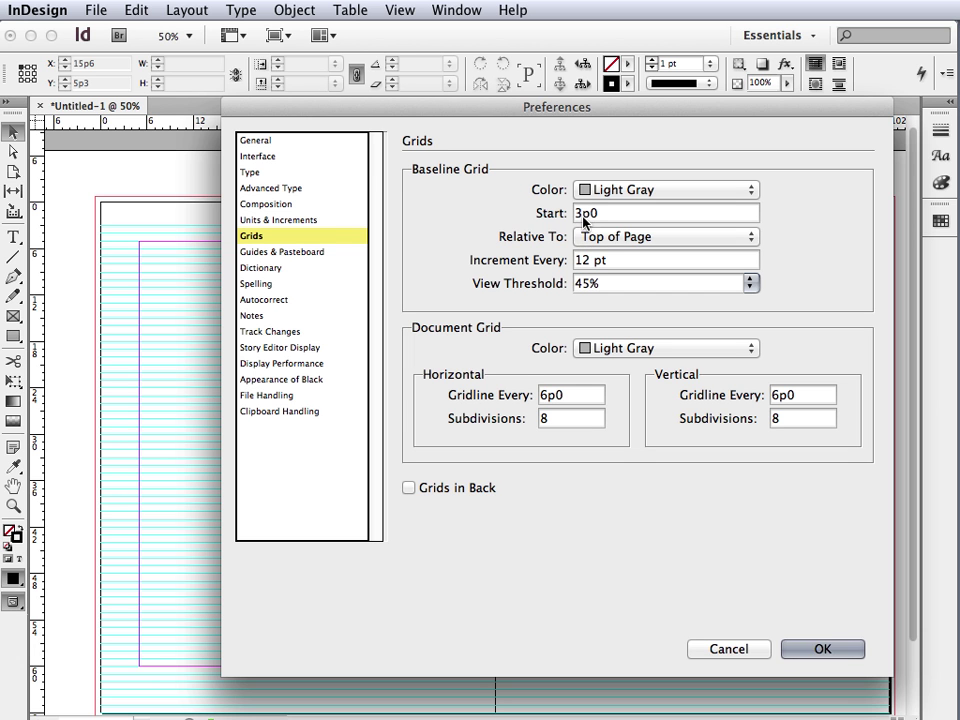
- Set the baseline grid to start at 0 relative to the Top Margin
double_click(599, 213)
type("0")
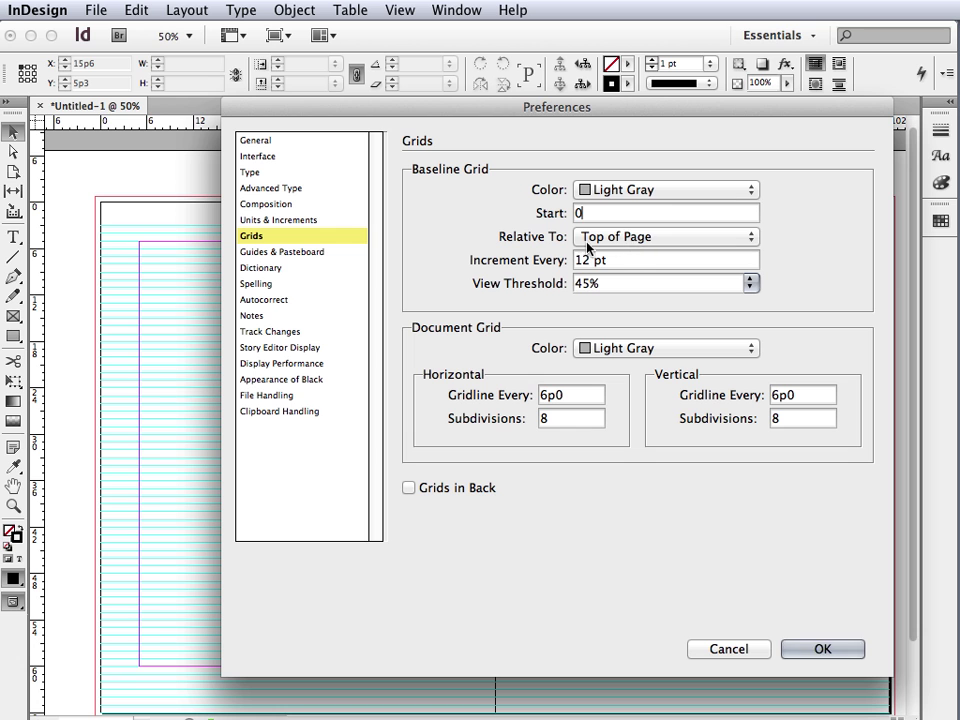
left_click(627, 238)
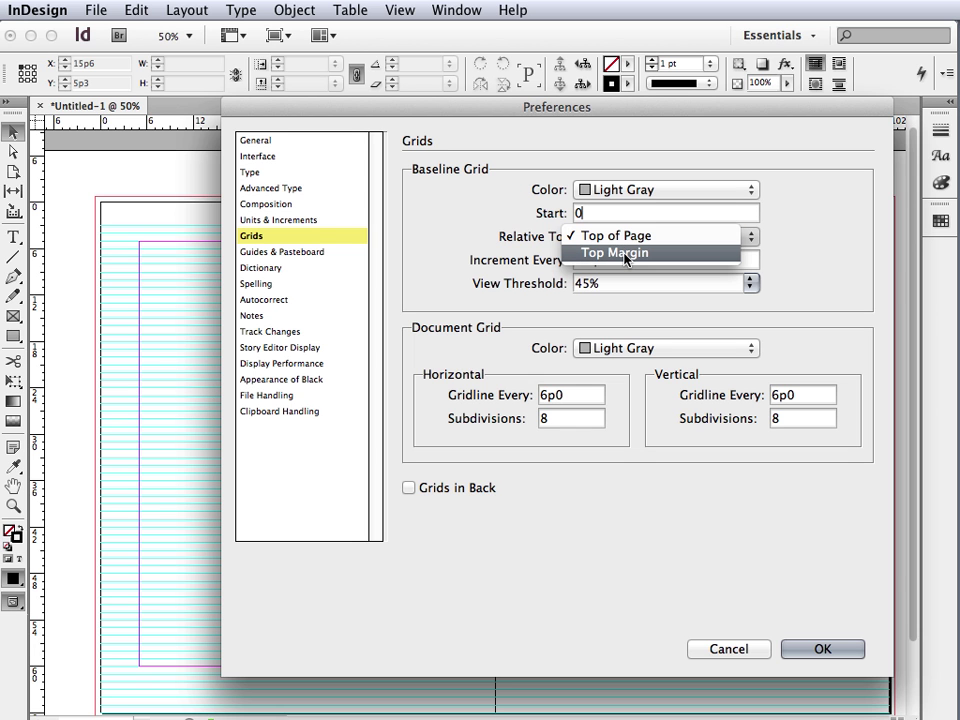
left_click(625, 253)
- Try the Grids in Back option, leave it off, and apply the grid preferences
left_click(408, 488)
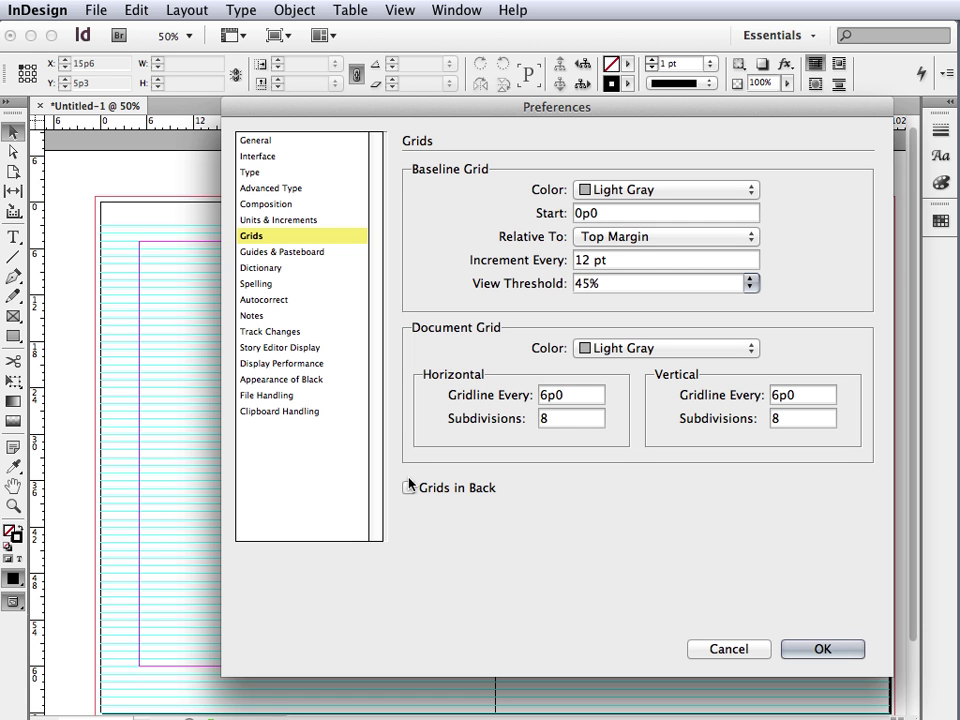
left_click(408, 487)
left_click(408, 488)
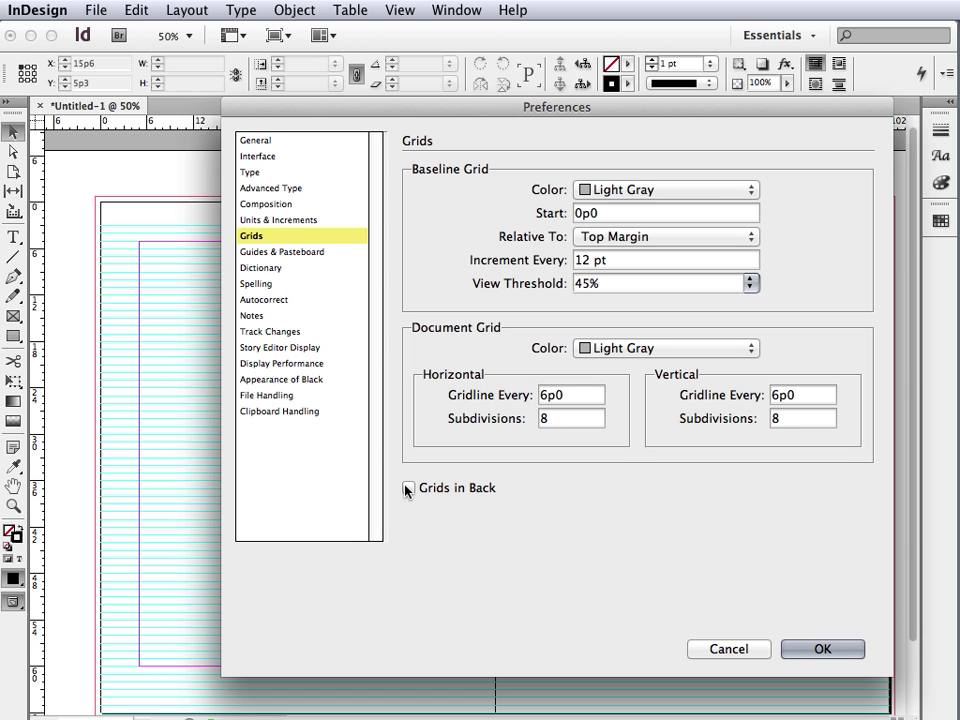
left_click(818, 650)
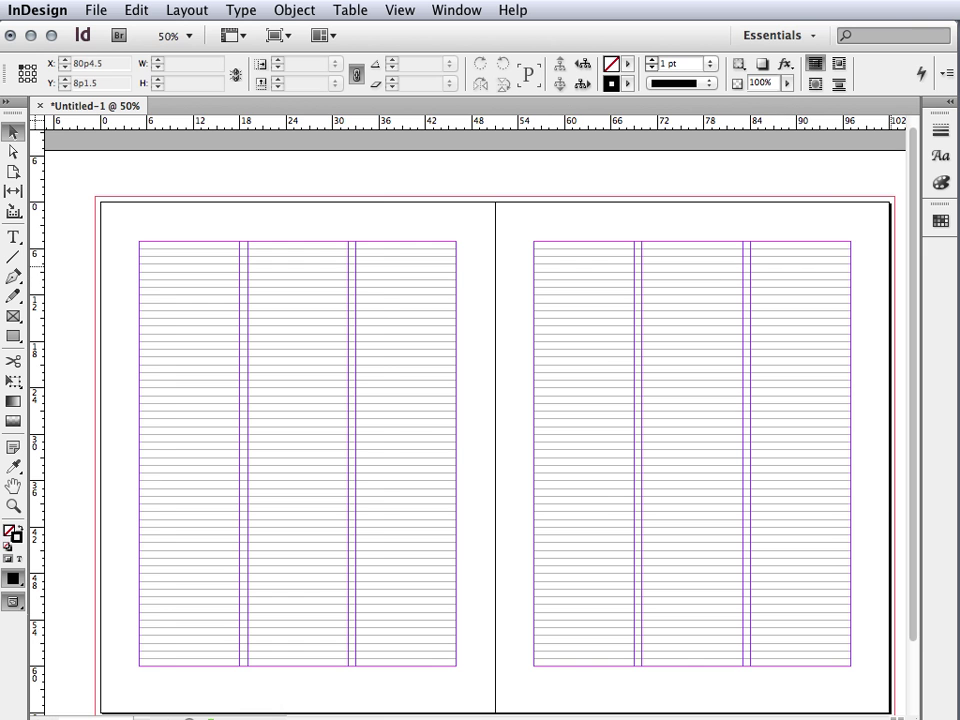
- Show the guides and lock the Grid layer, checking its guides by hiding the layer and showing it again
key("super+semicolon")
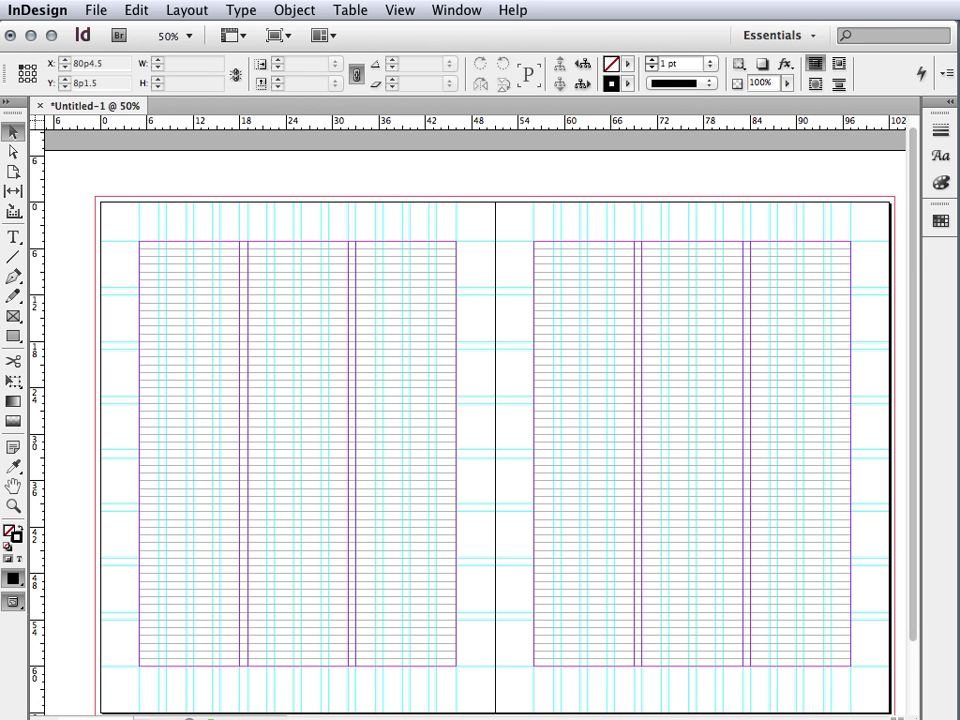
key("F7")
left_click(716, 226)
left_click(716, 227)
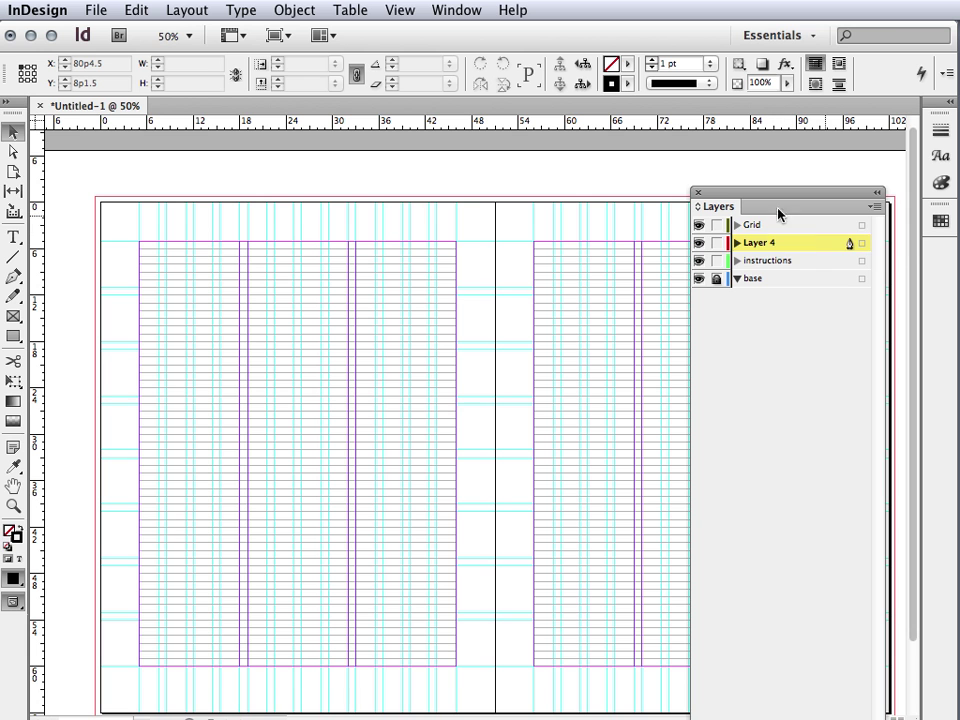
left_click(717, 227)
left_click(698, 227)
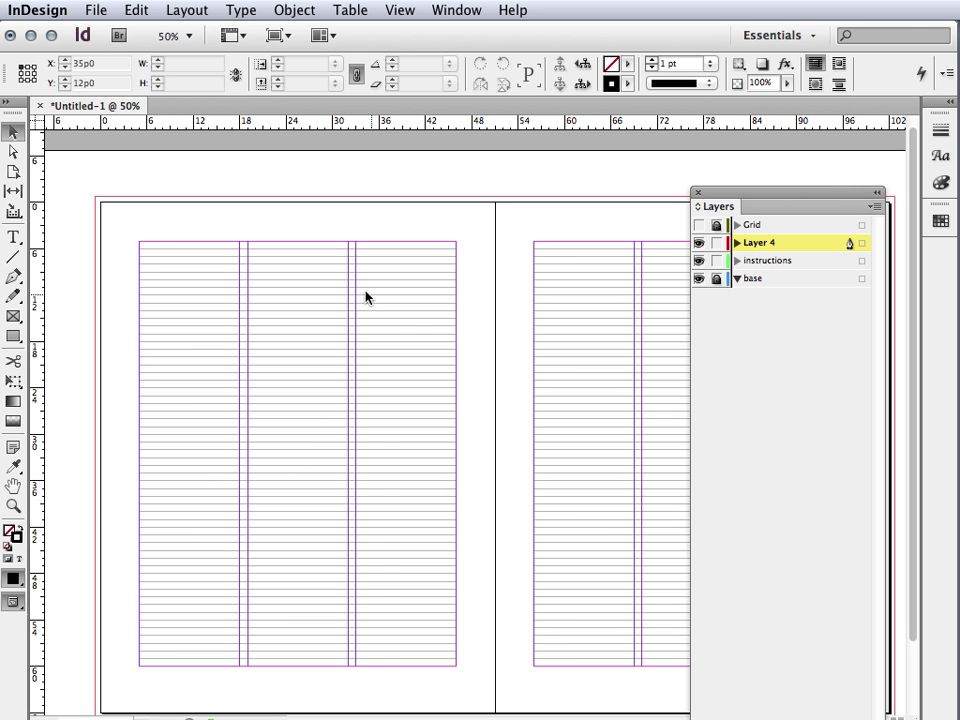
left_click(700, 228)
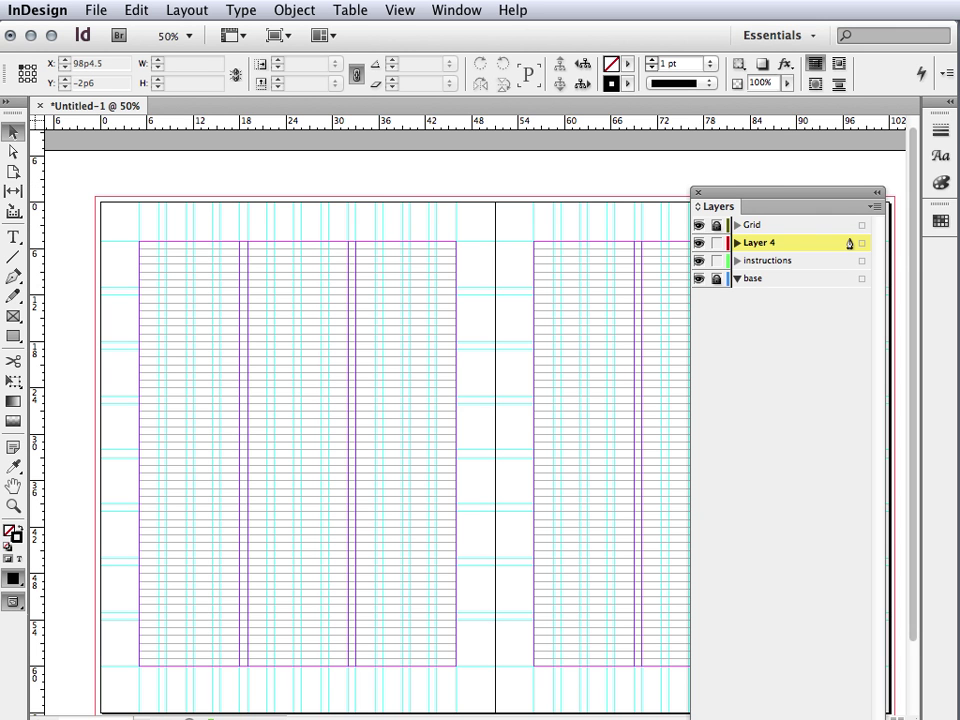
- View the document's pages and the A-Master spread, and close the page and layer lists
key("super+F12")
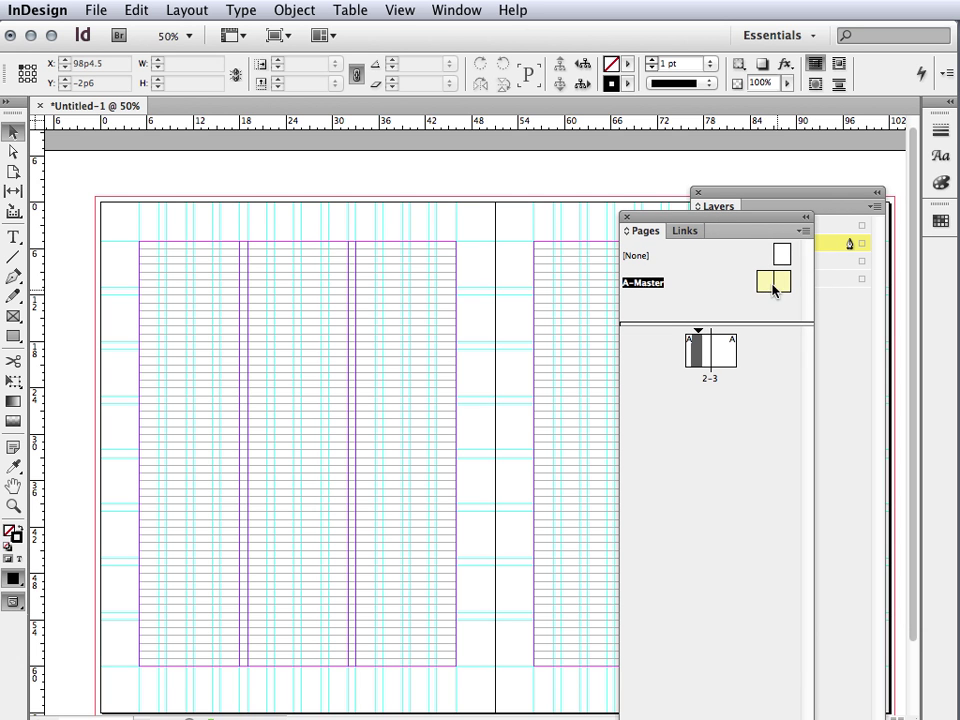
left_click(714, 251)
left_click_drag(829, 236, 912, 248)
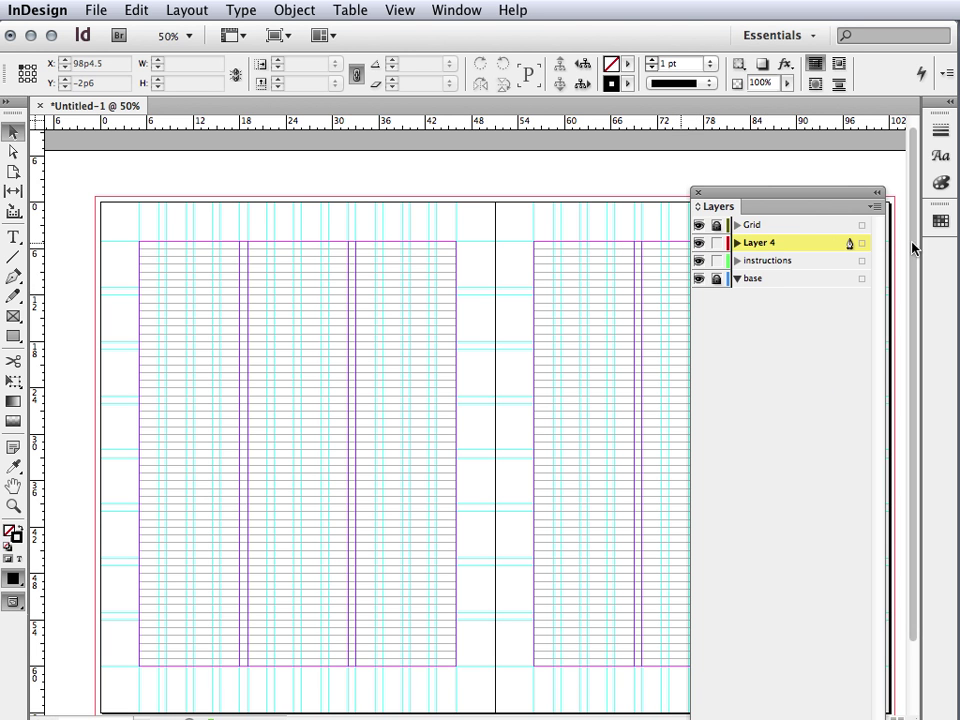
left_click_drag(810, 216, 940, 240)
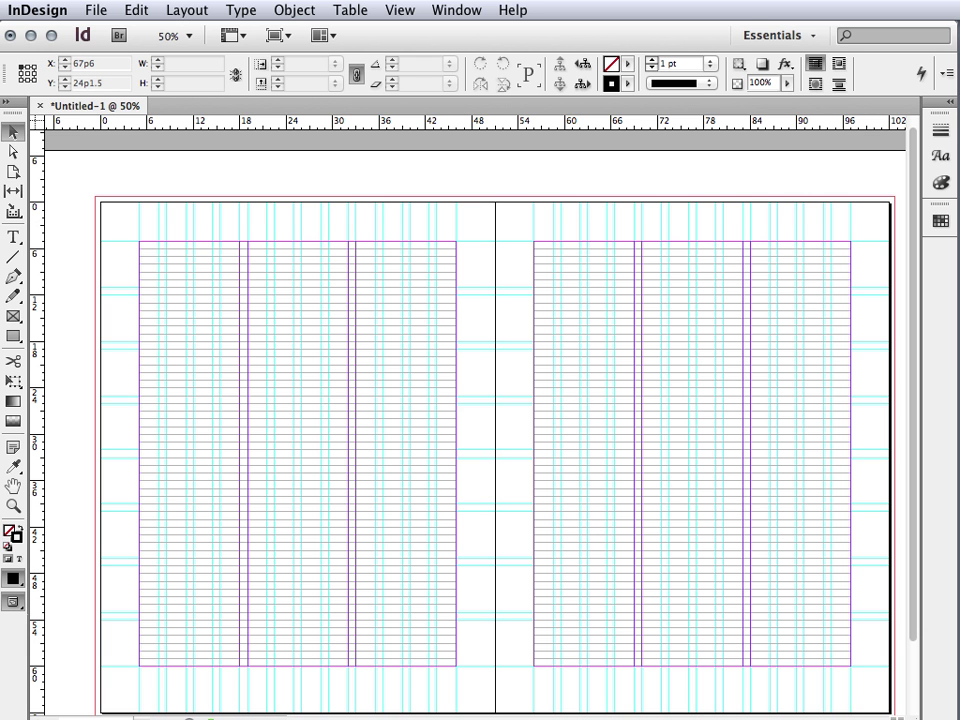
key("super+v")
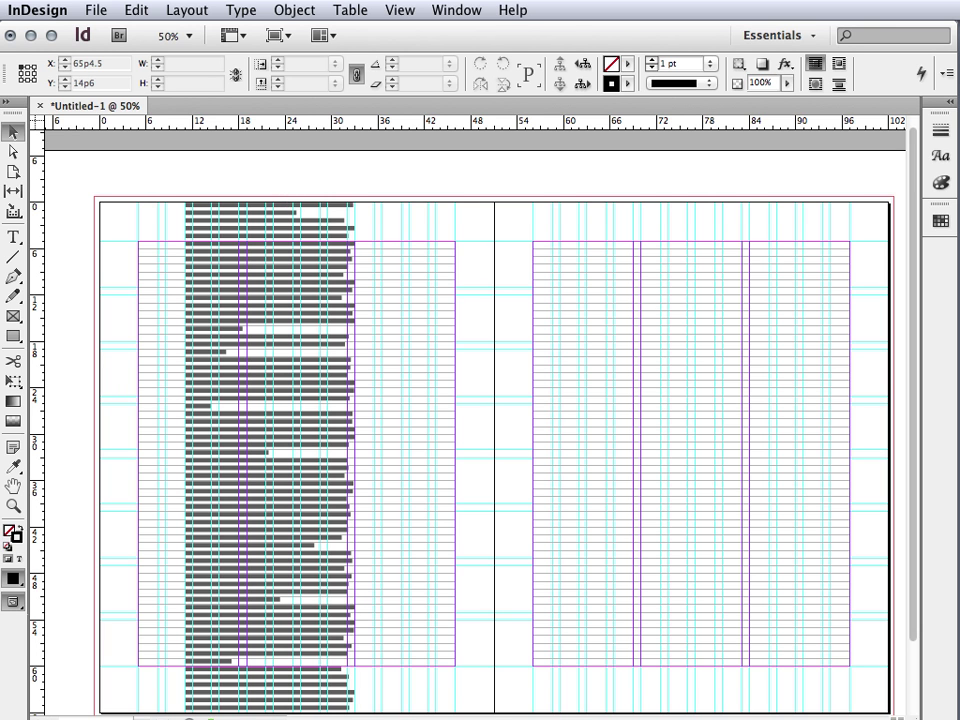
left_click(341, 401)
key("super+c")
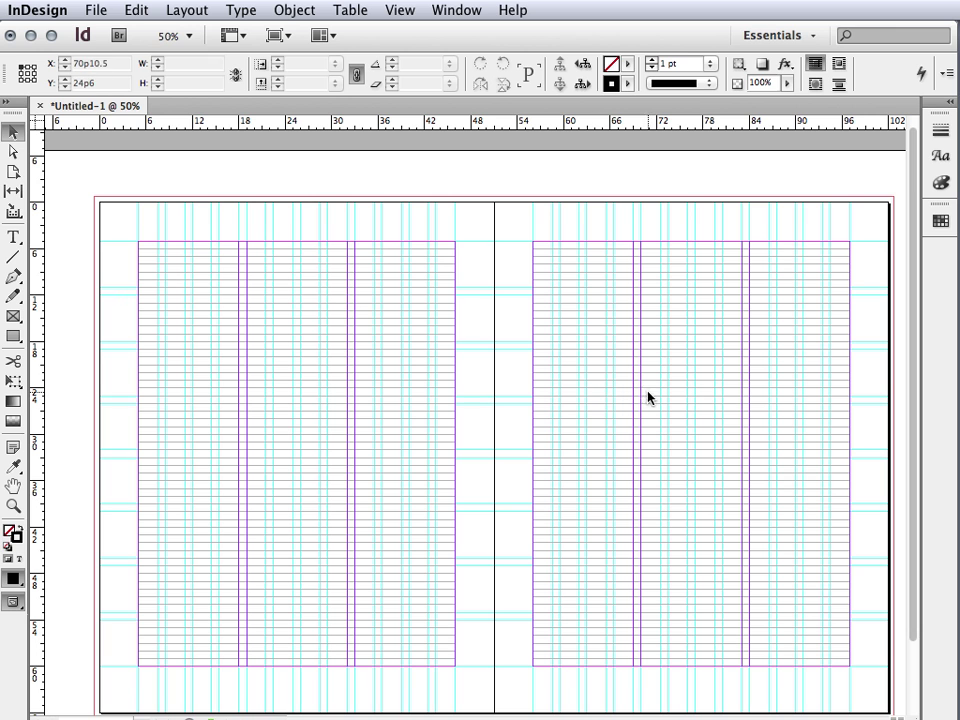
- Create a text frame filling the middle column of the left-hand page and fill it with placeholder text
left_click(13, 238)
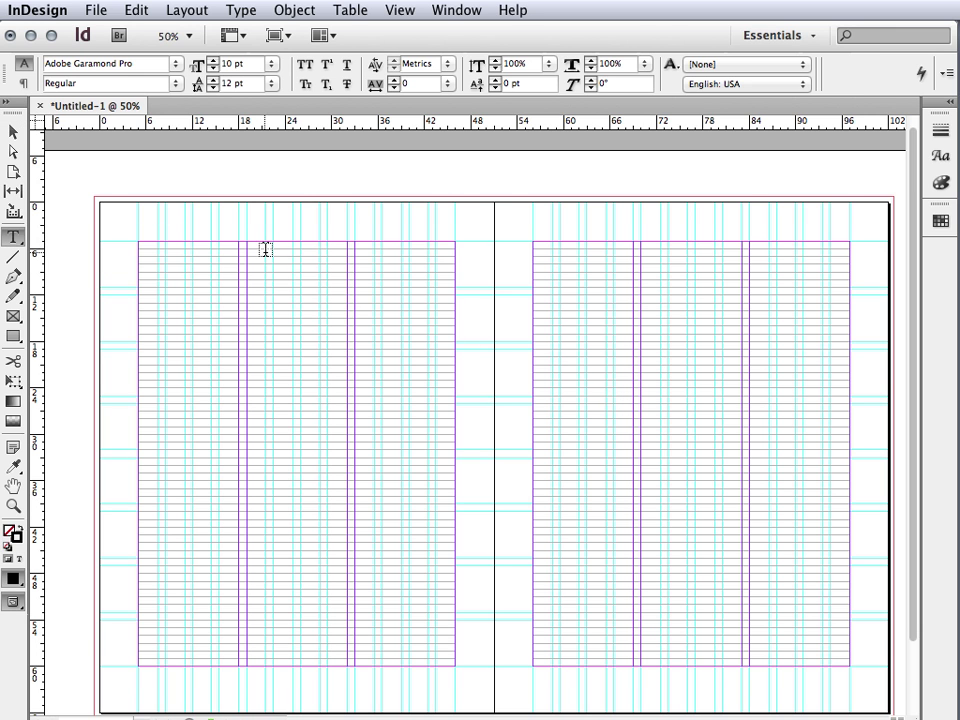
left_click_drag(250, 238, 343, 668)
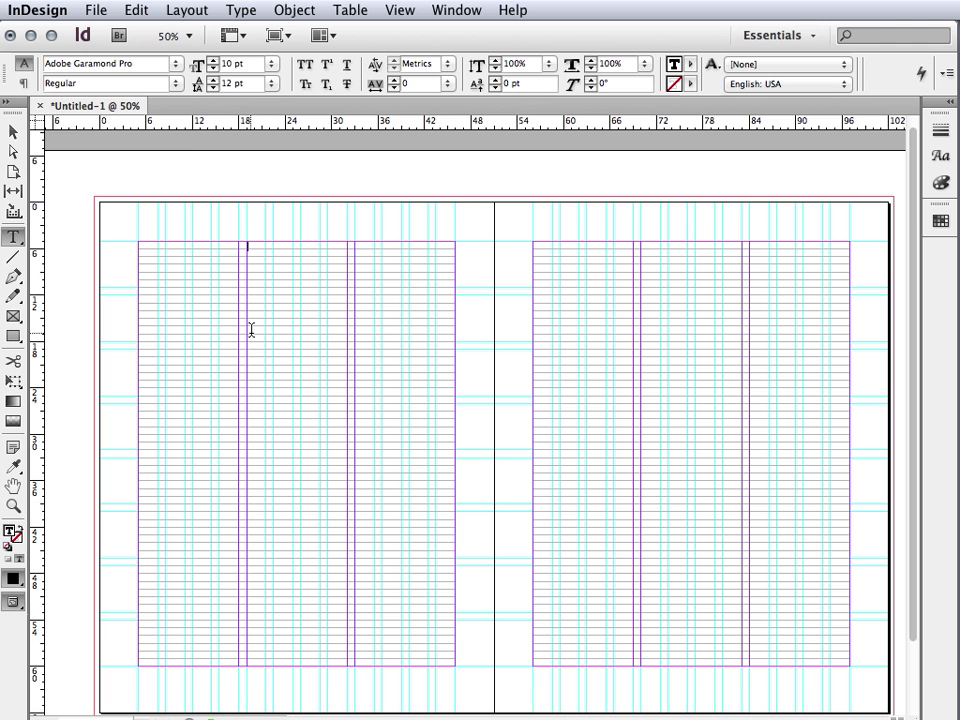
left_click(238, 11)
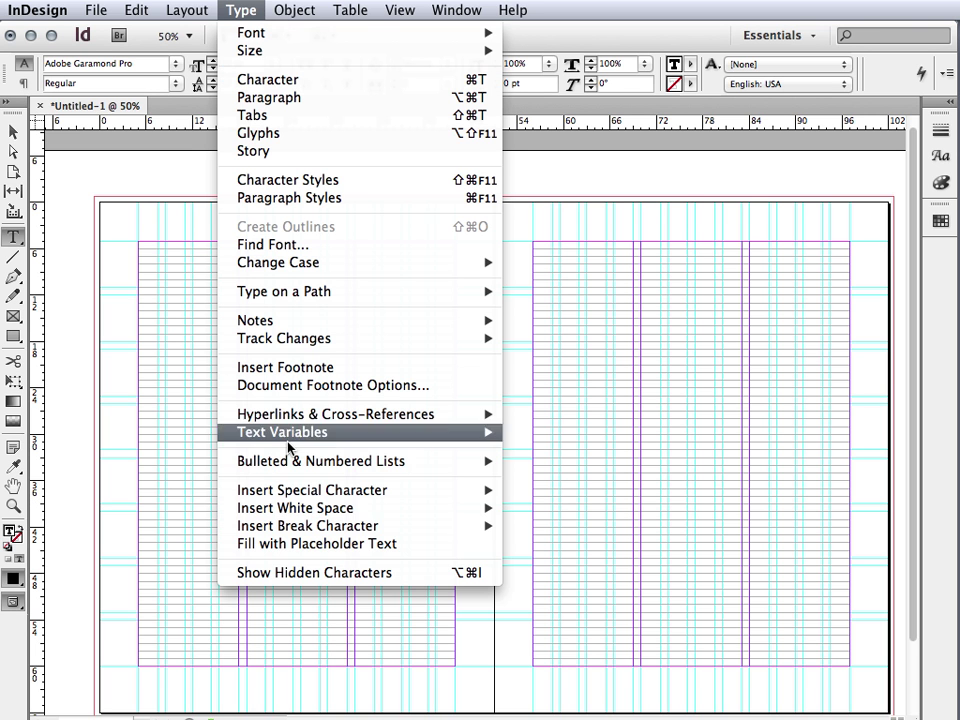
left_click(316, 545)
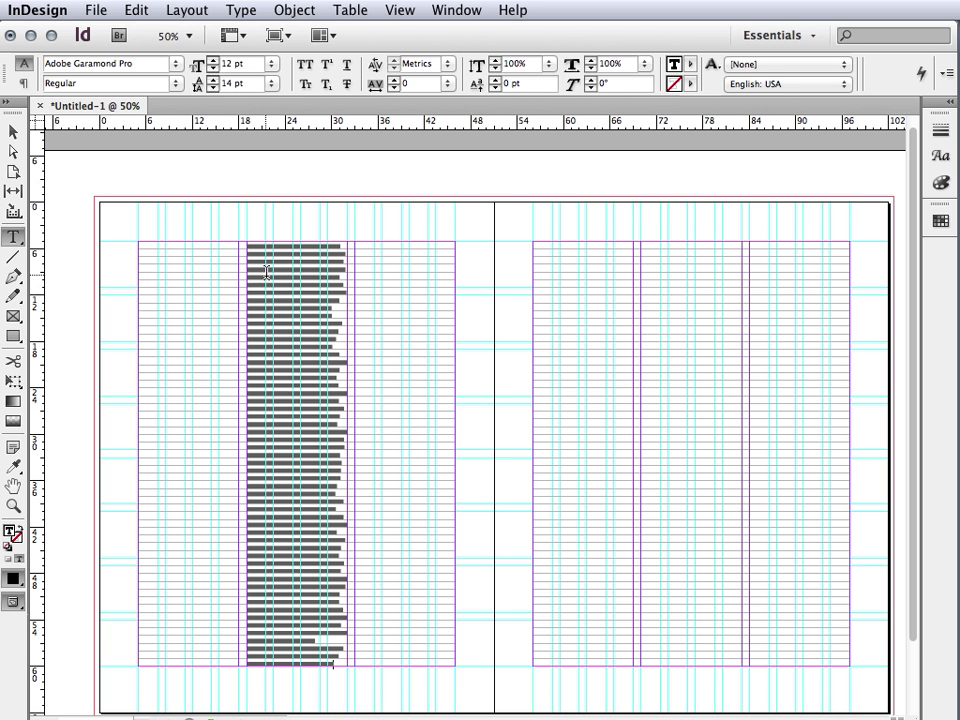
- Set the leading of all the placeholder text to 14 pt
left_click(291, 319)
key("super+a")
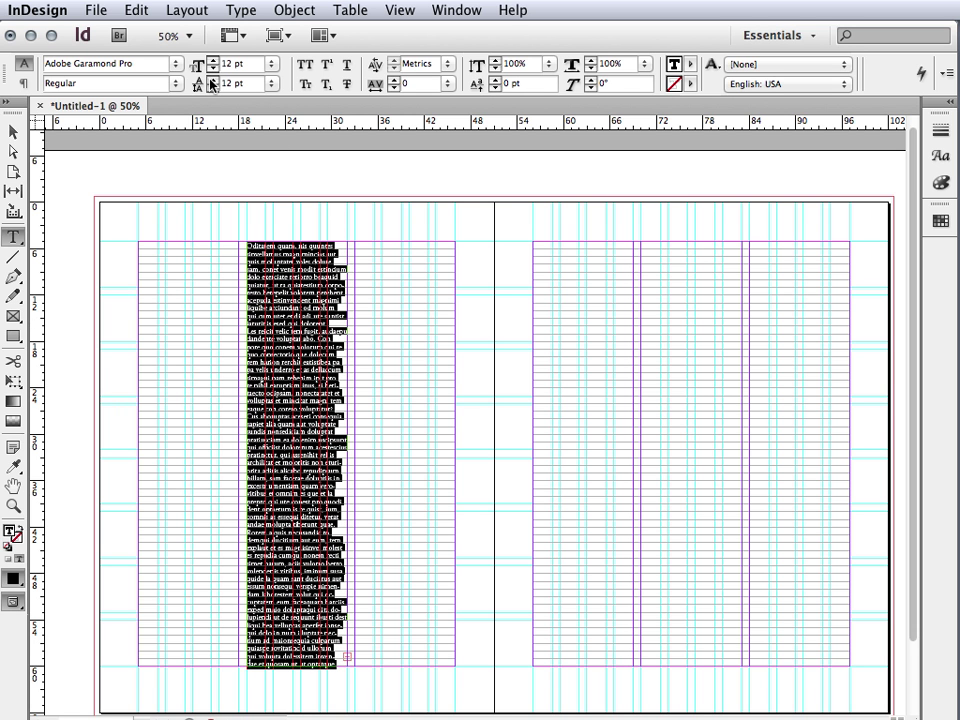
left_click(212, 79)
left_click(212, 79)
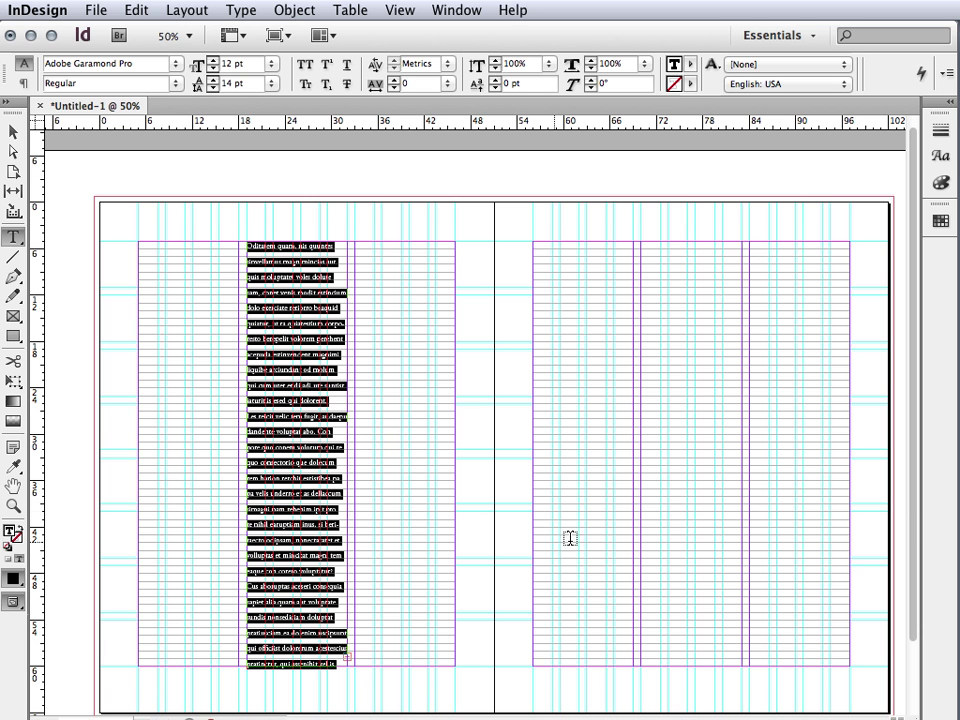
- Examine up close how the lines of text sit on the baseline grid and review the paragraph and character formatting
left_click_drag(915, 508, 903, 588)
left_click(901, 586)
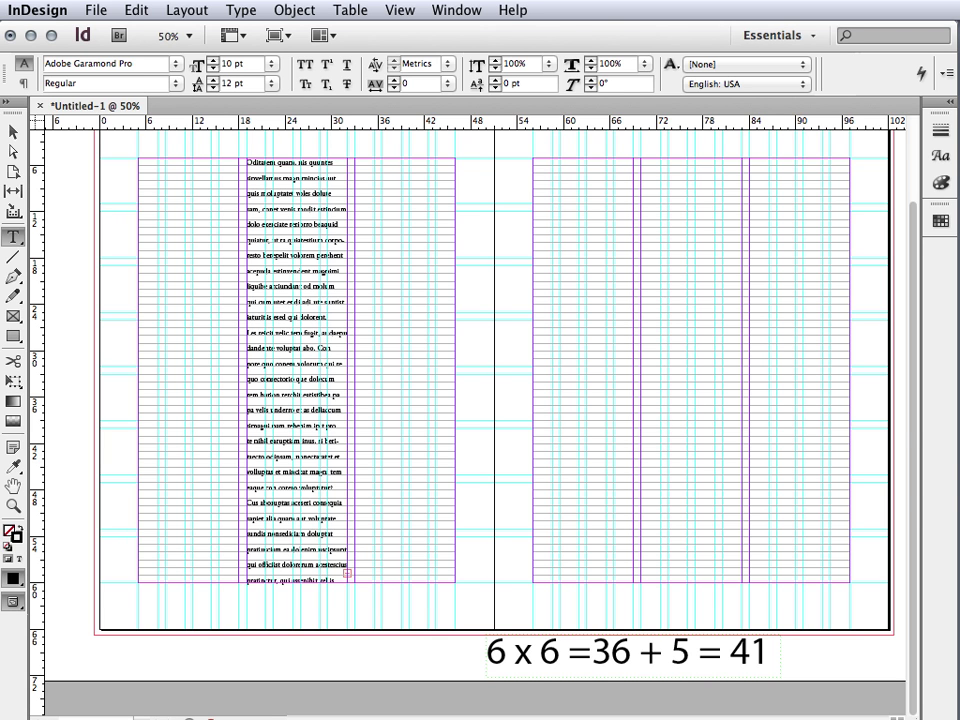
left_click(347, 480)
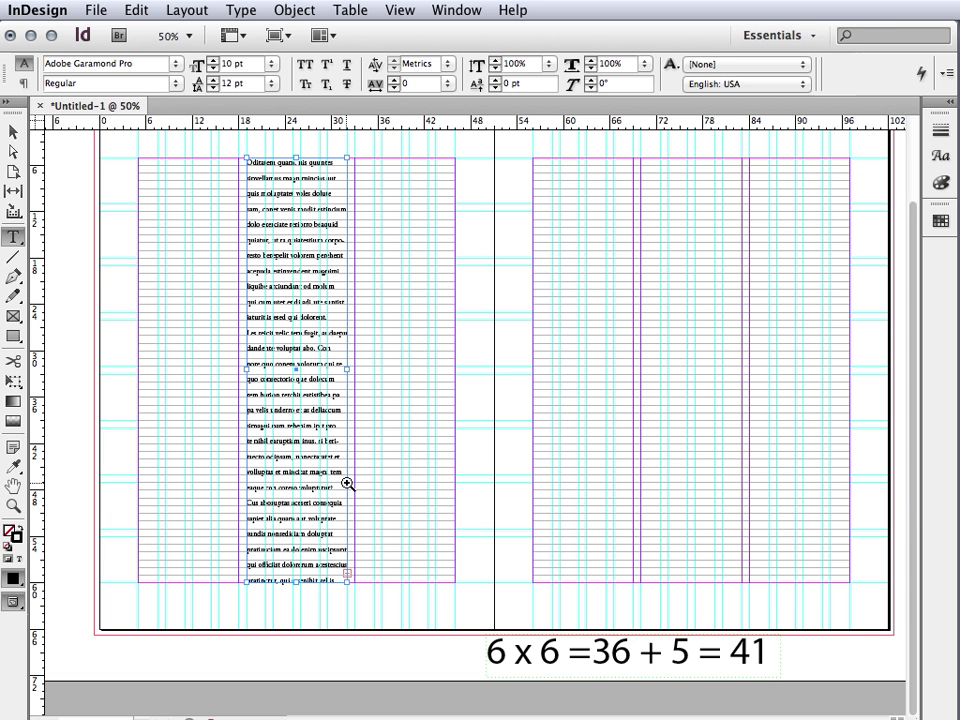
left_click(286, 395)
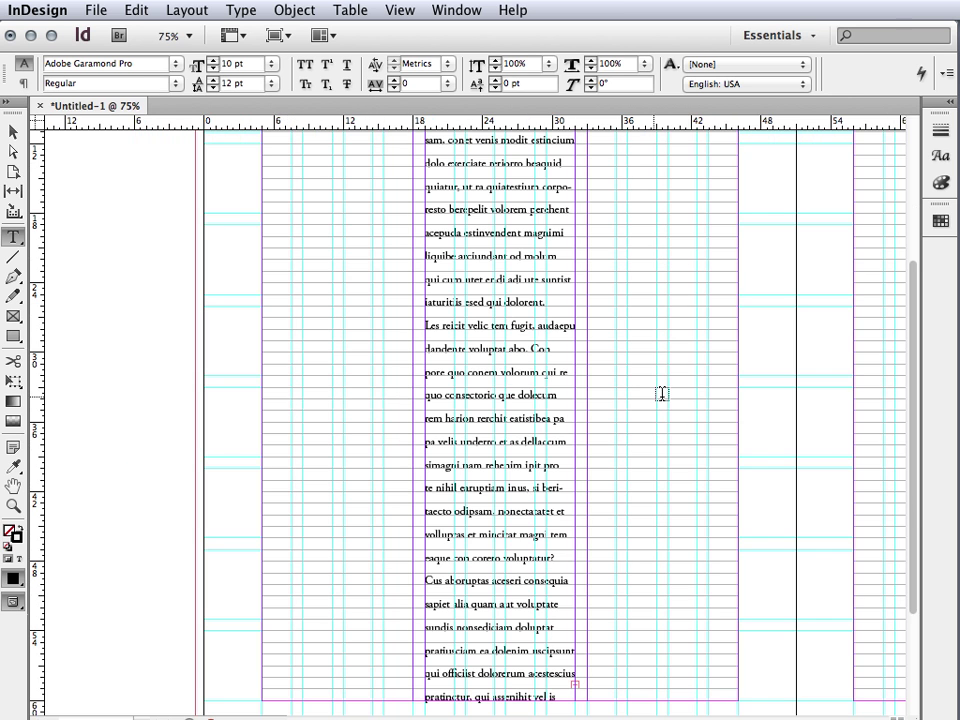
key("super+equal")
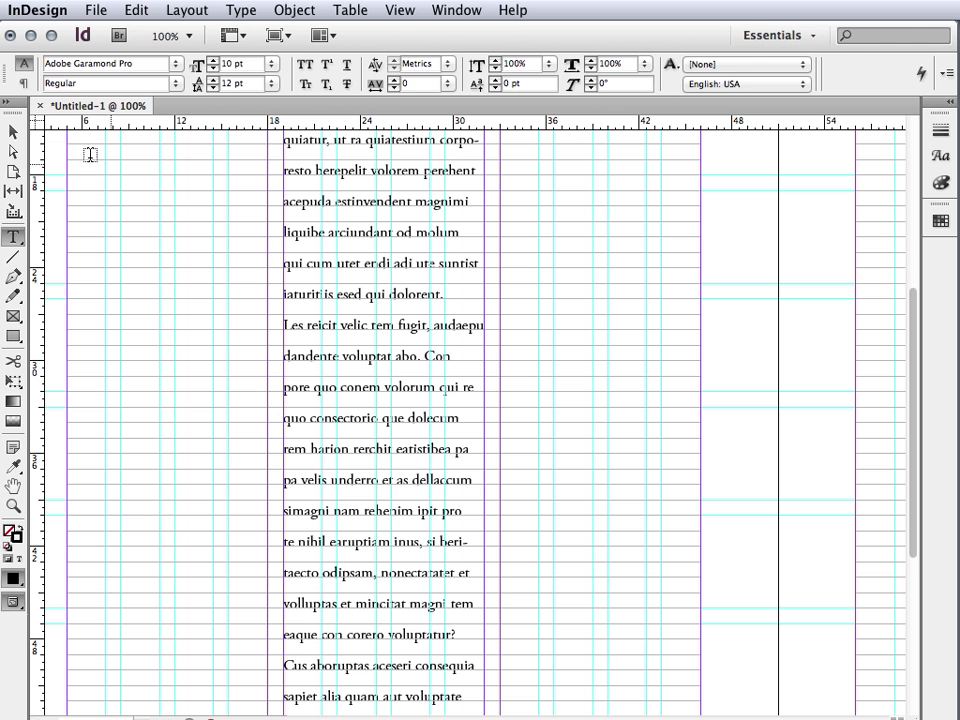
left_click(16, 74)
left_click(673, 63)
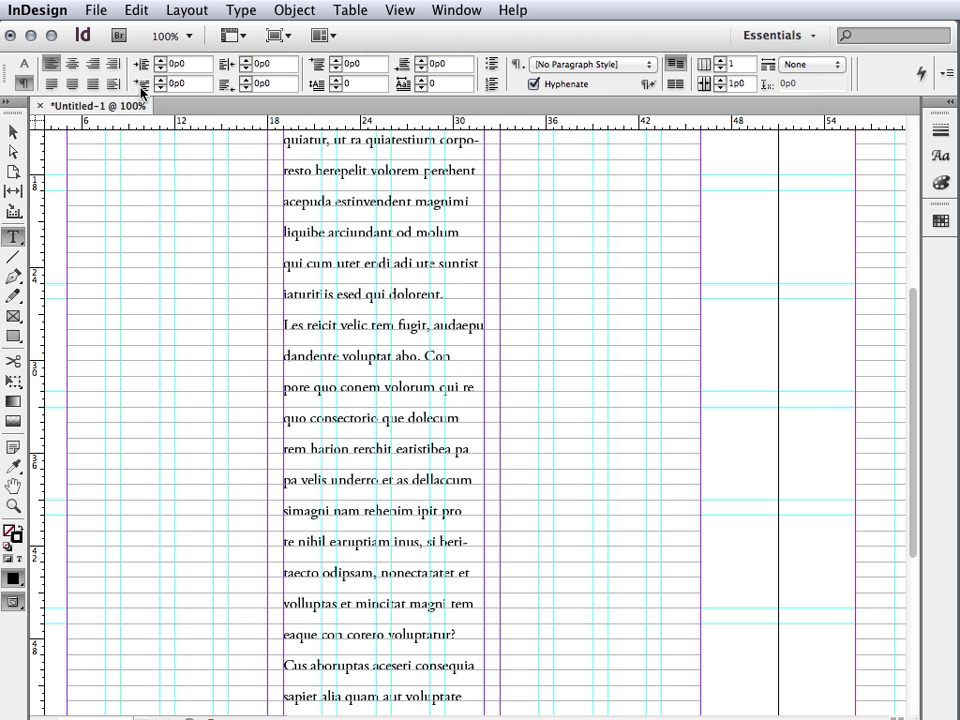
left_click(22, 64)
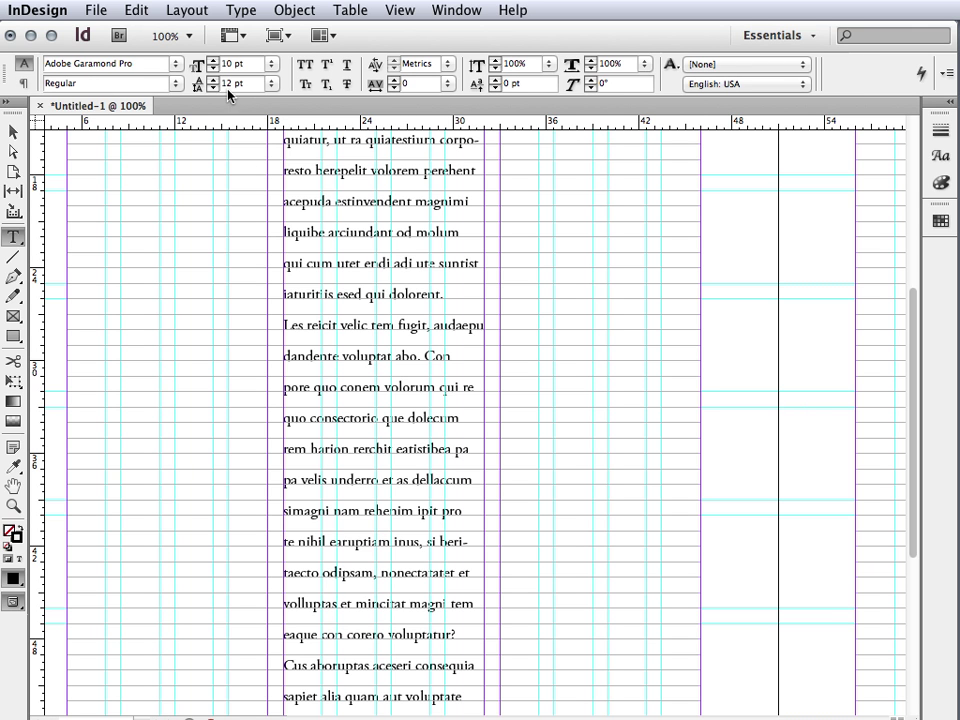
- Set all the text in the column to a size of 11 pt with 12 pt leading
left_click(300, 228)
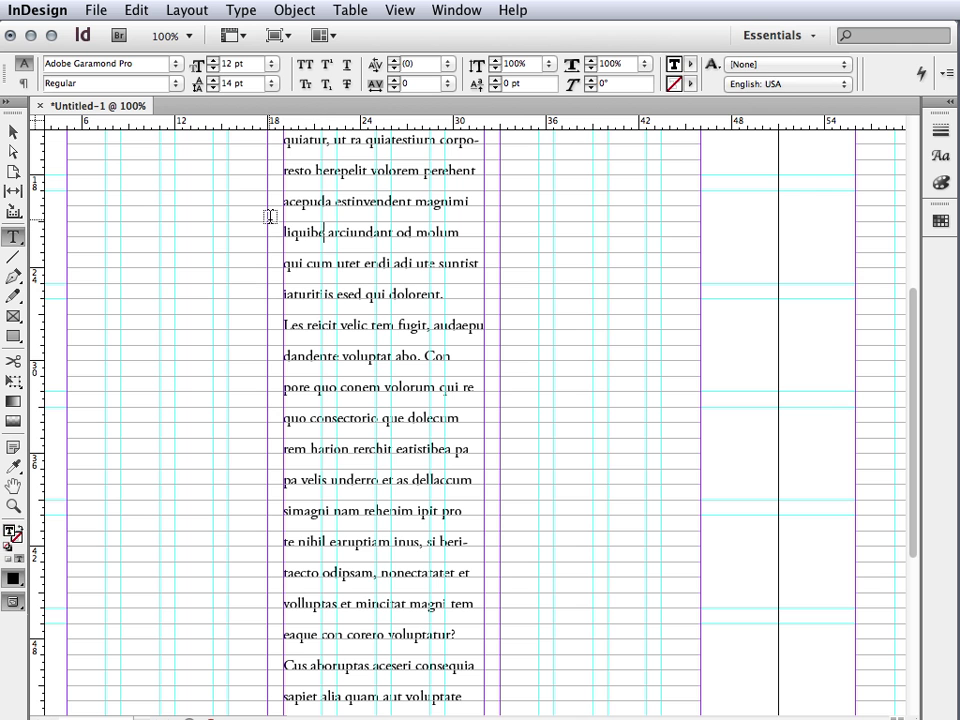
left_click_drag(437, 247, 442, 246)
key("ctrl+a")
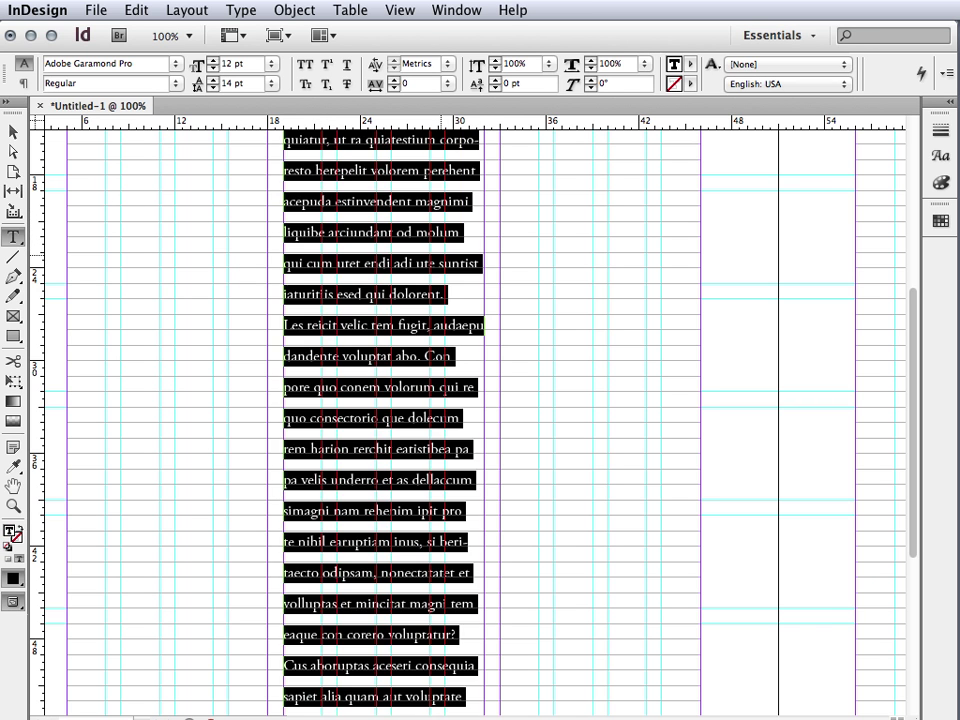
left_click(212, 68)
left_click(212, 59)
double_click(212, 68)
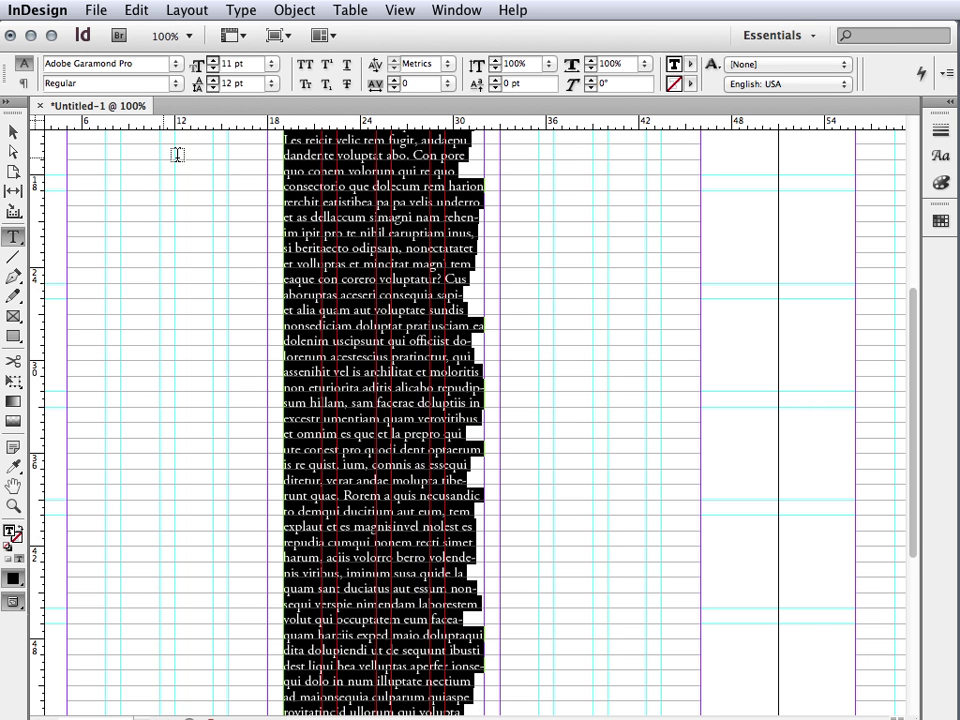
left_click(13, 131)
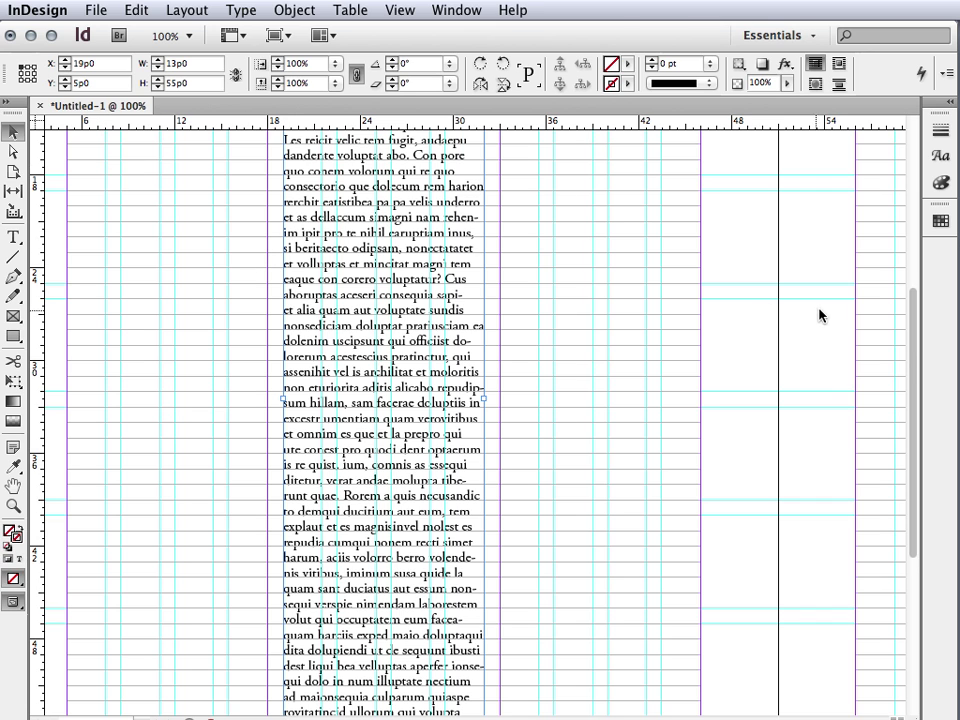
- Hide the Grid layer, leaving the baseline grid on display behind the text
left_click_drag(914, 330, 912, 385)
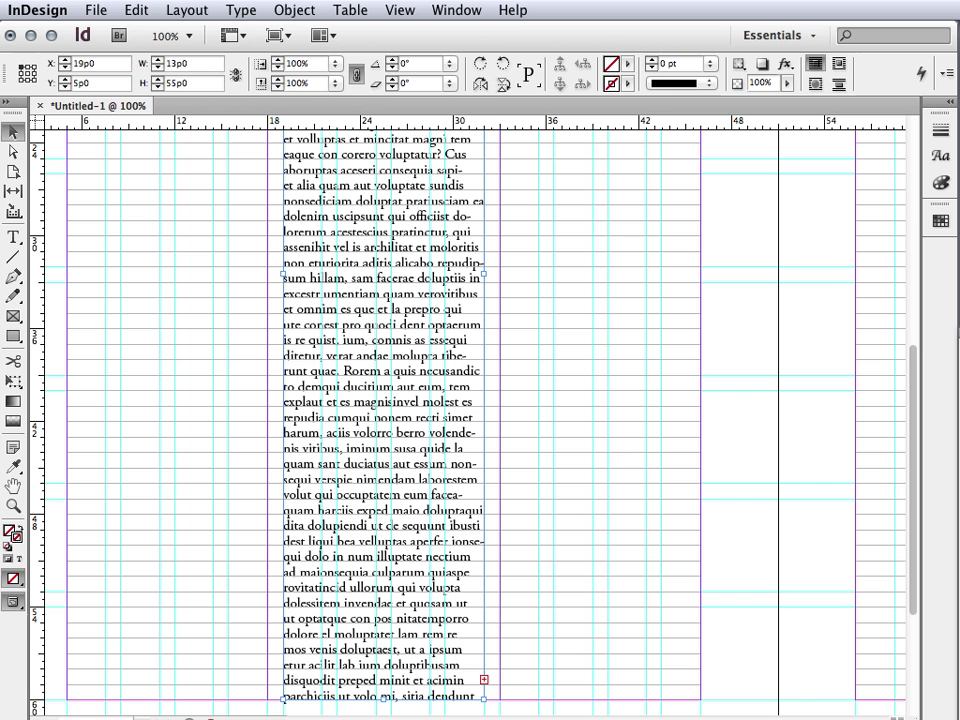
key("F7")
left_click(676, 273)
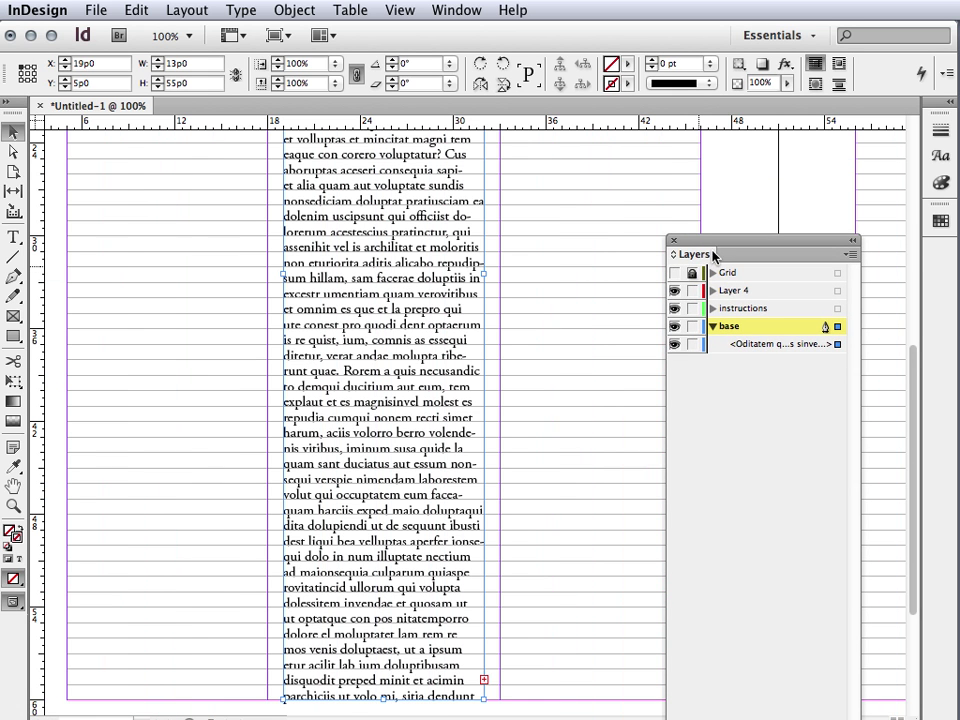
key("F7")
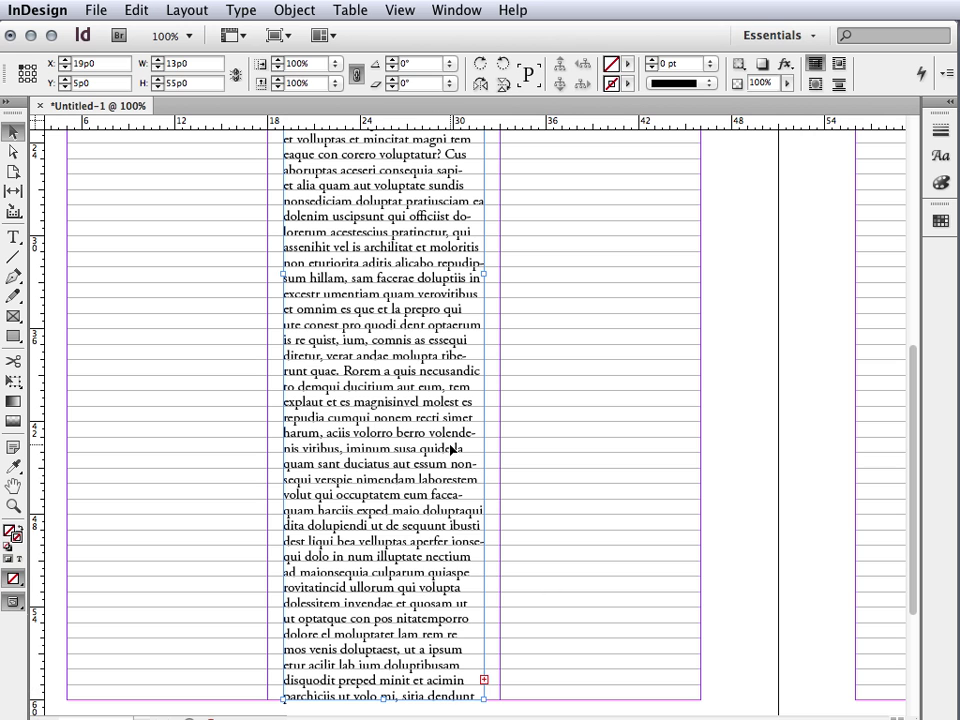
- Turn off baseline grid alignment for all the text in the column
left_click_drag(912, 570, 915, 478)
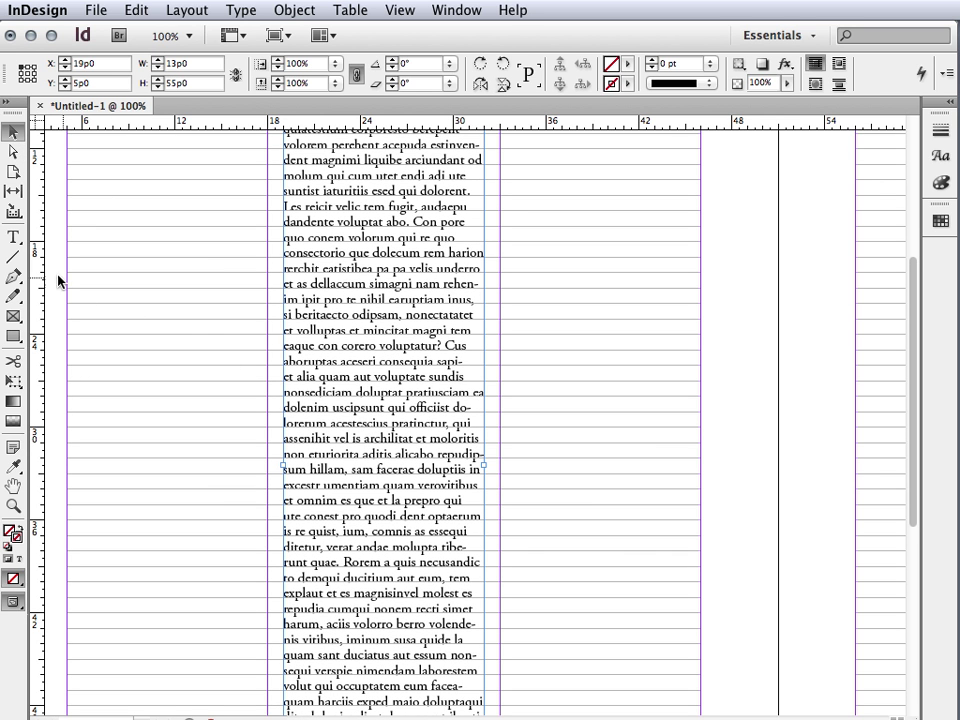
left_click(13, 237)
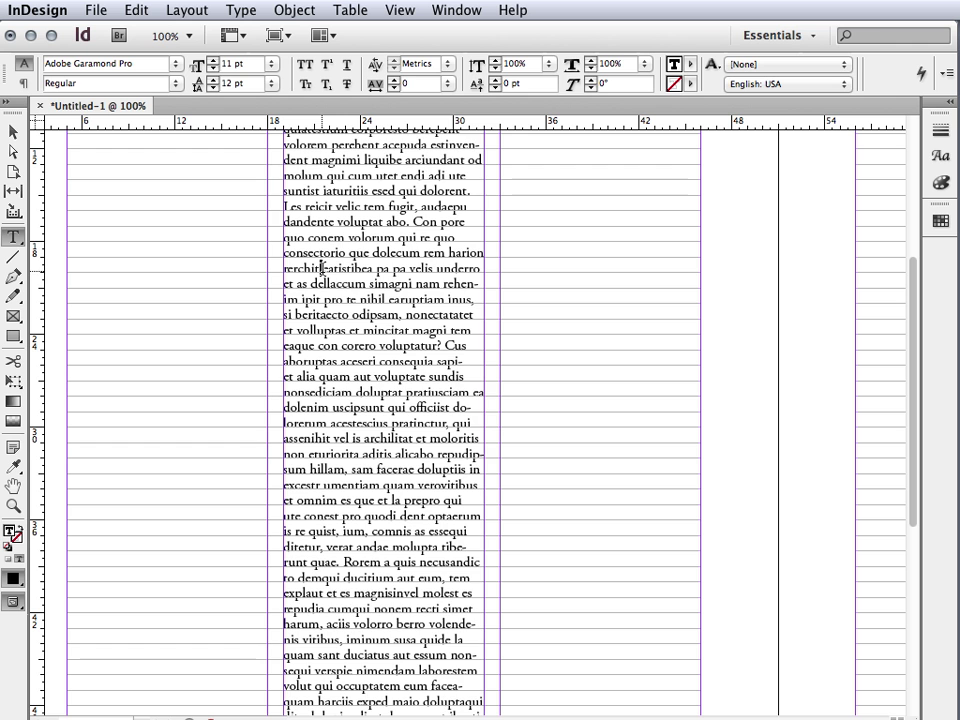
left_click(293, 268)
key("super+a")
left_click(23, 83)
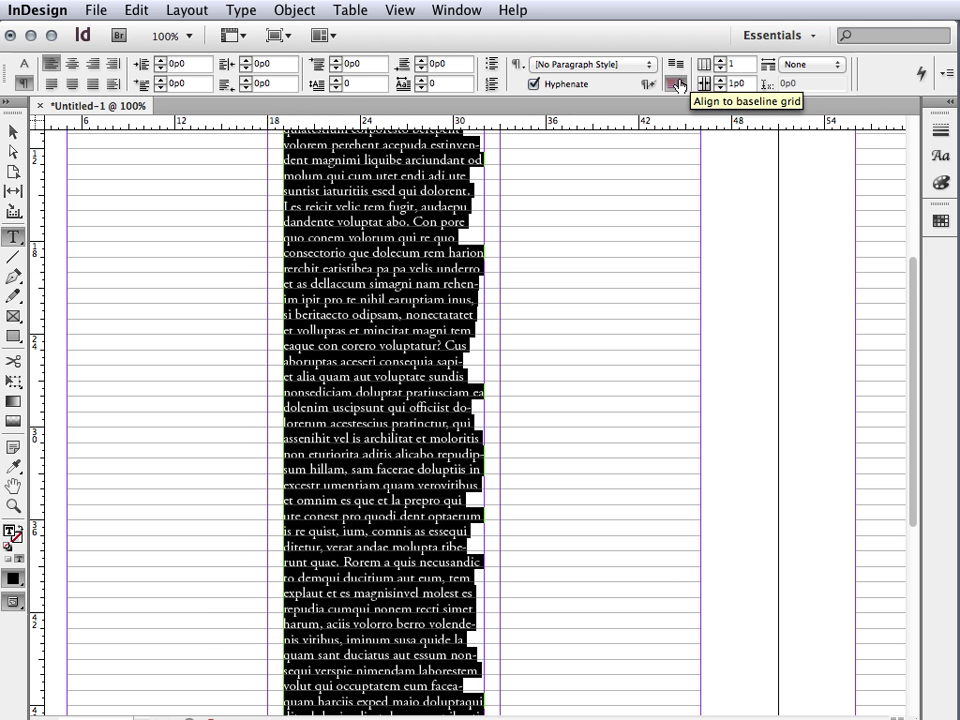
left_click(677, 87)
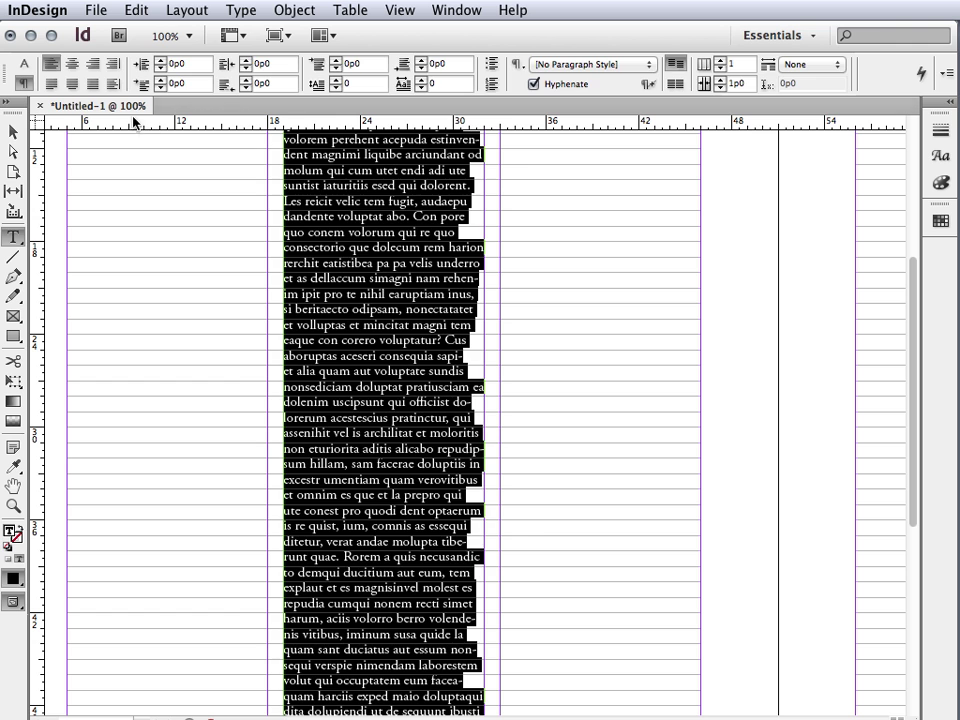
left_click(13, 131)
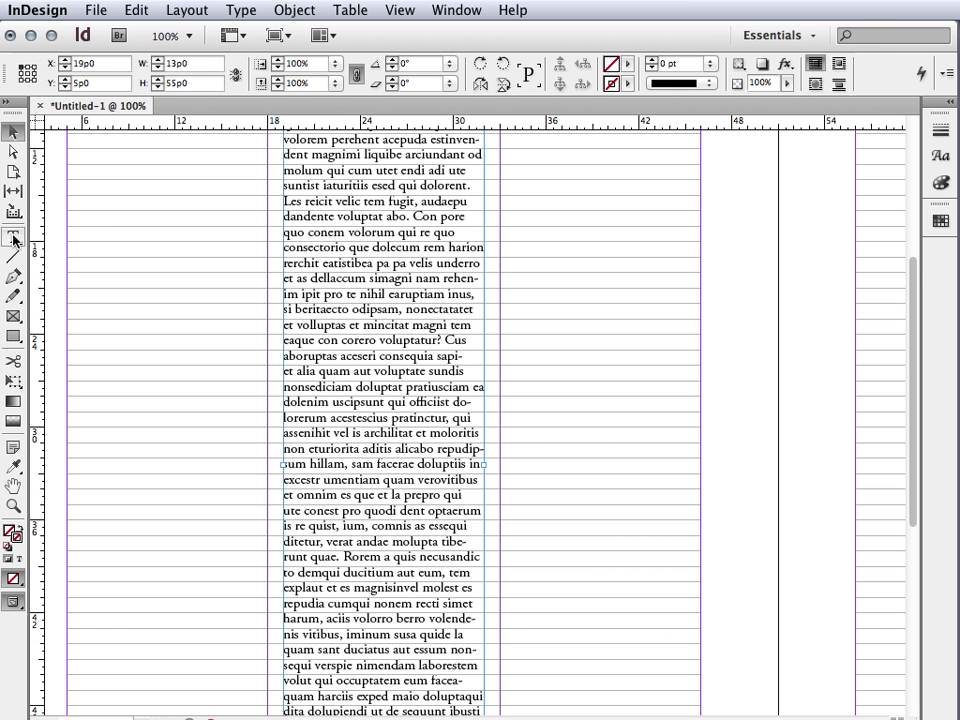
- Align all the text in the column to the baseline grid
key("t")
key("super+a")
left_click(673, 86)
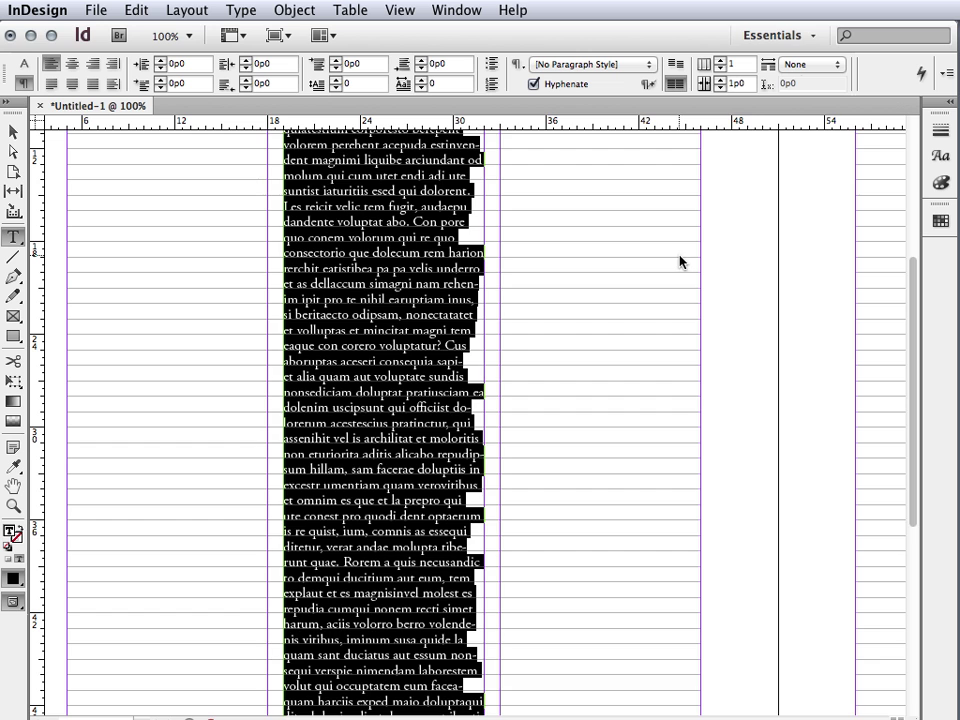
- Set the baseline grid to increment every 12.5 pt in the Grids preferences
key("super+k")
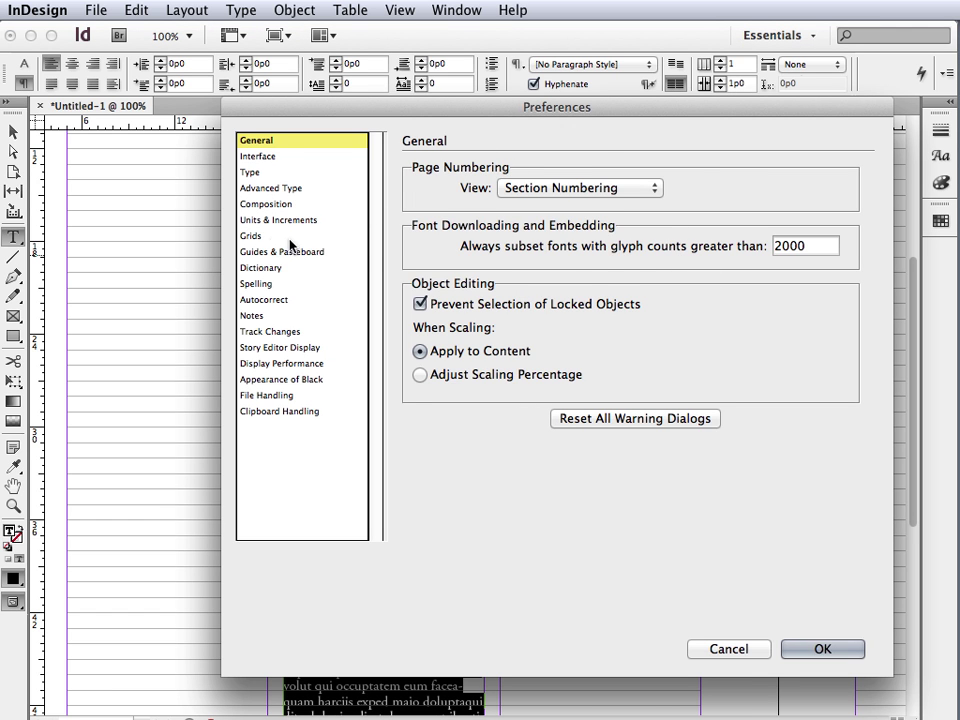
left_click(256, 236)
left_click(590, 260)
type(".5")
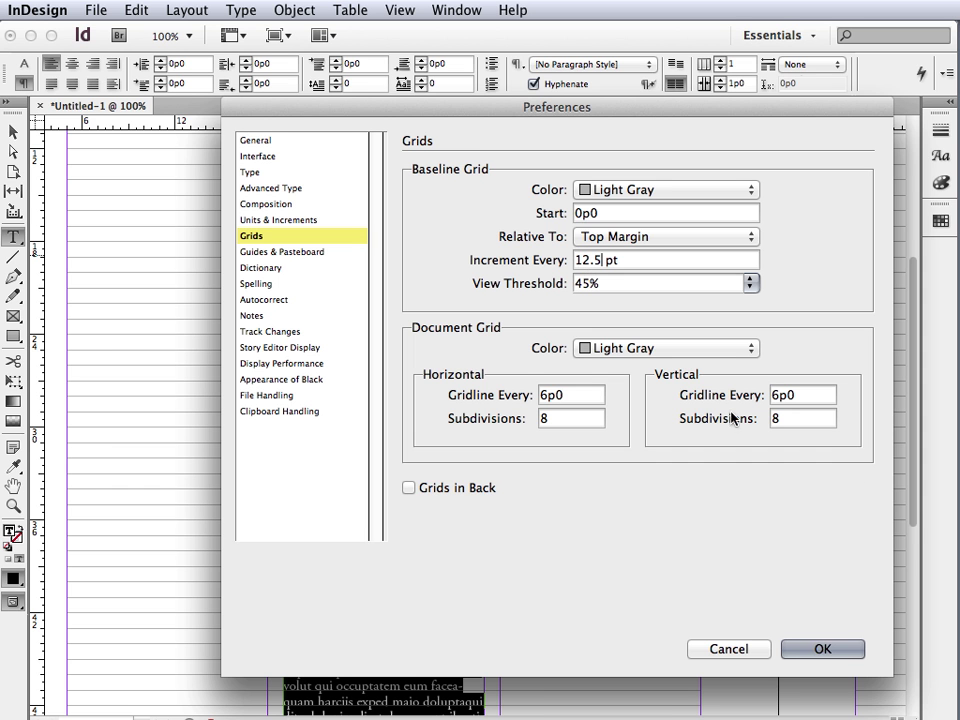
left_click(822, 649)
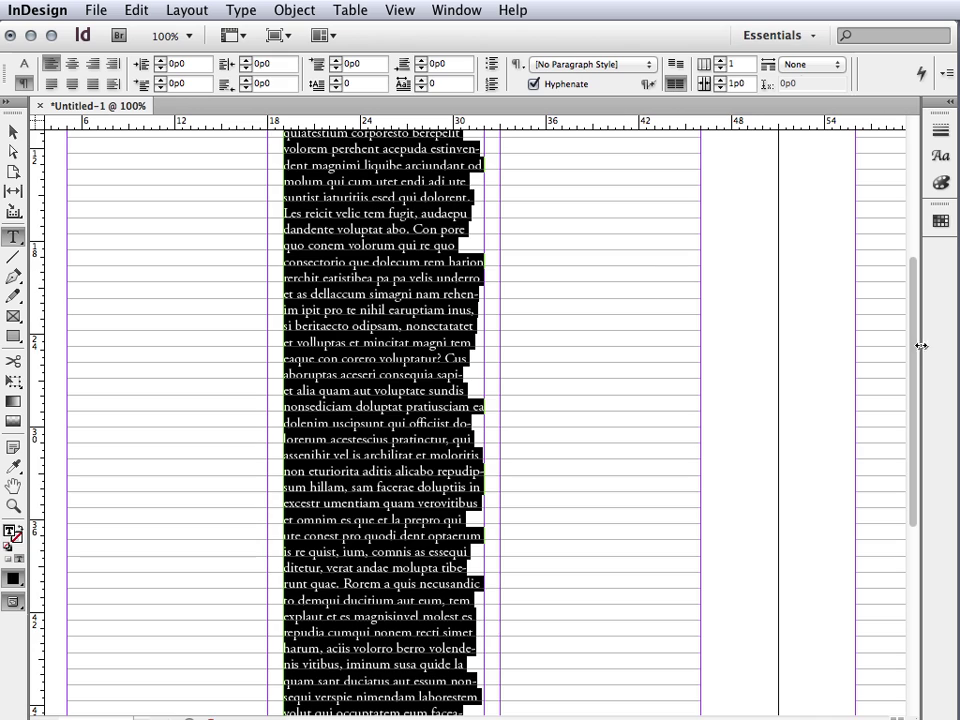
- Draw a rectangle frame about 0p6.6 wide and 0p10 high from the last baseline to the bottom margin, beside the text column
left_click_drag(915, 339, 864, 420)
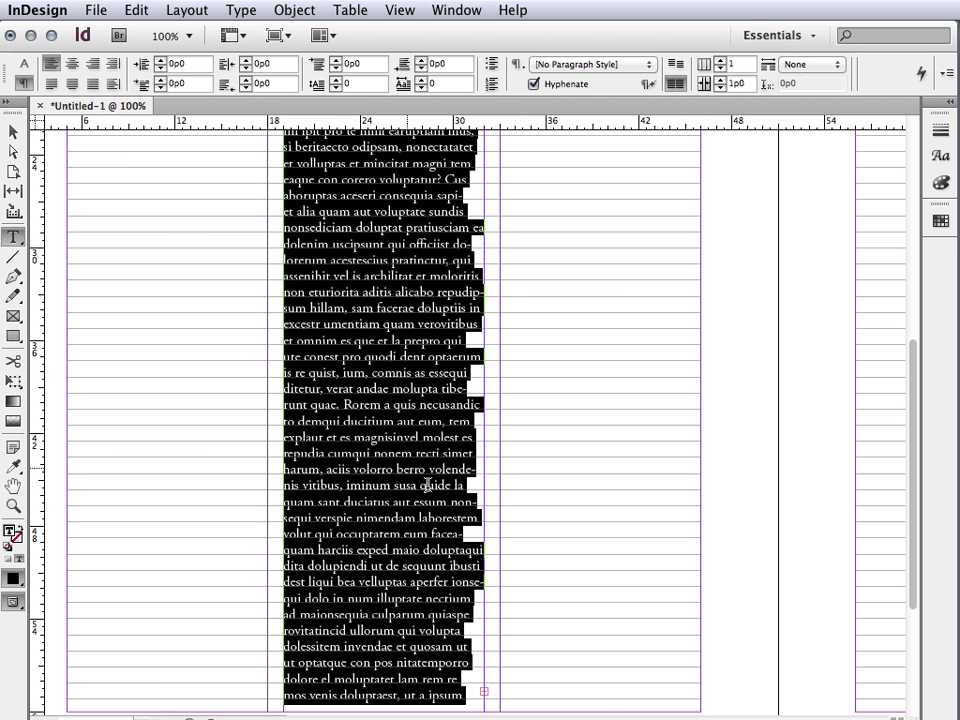
left_click_drag(911, 484, 910, 528)
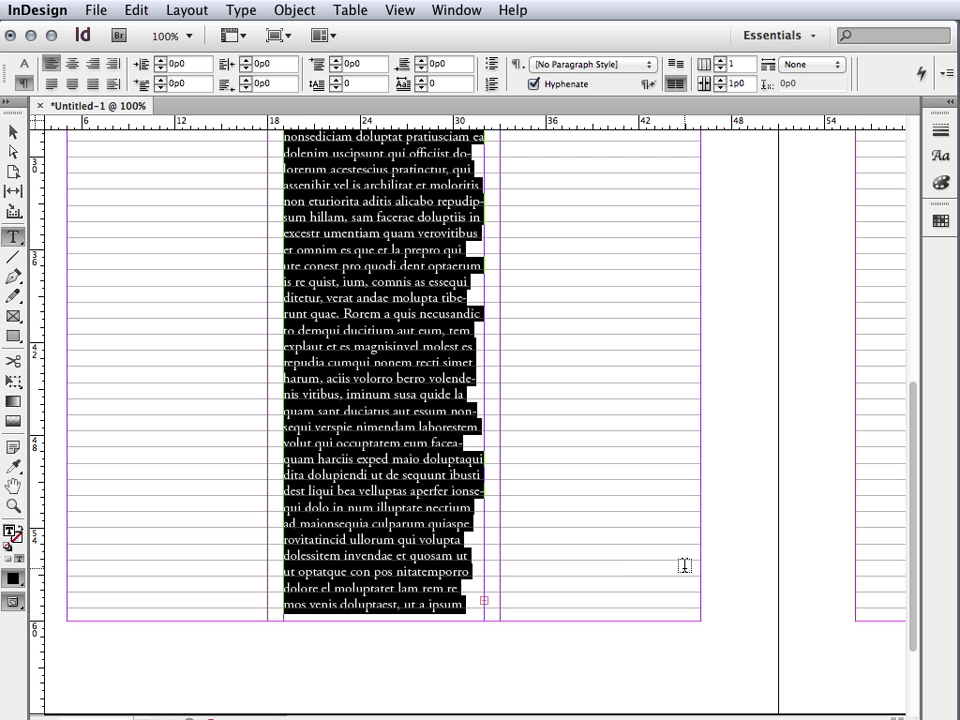
key("super")
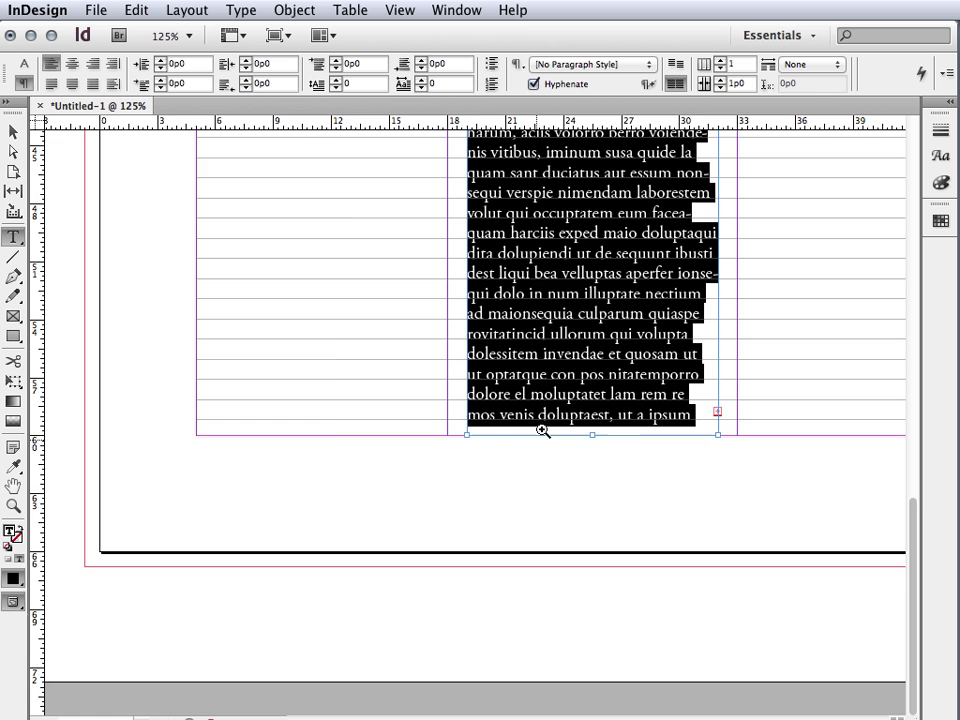
left_click(542, 428)
left_click(440, 425)
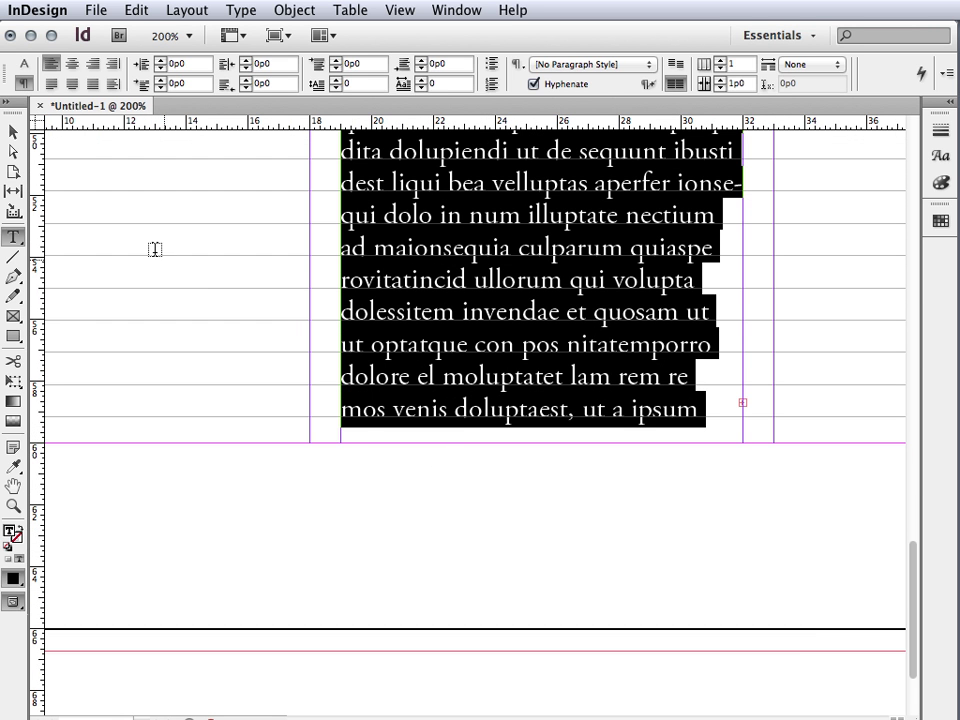
left_click(13, 131)
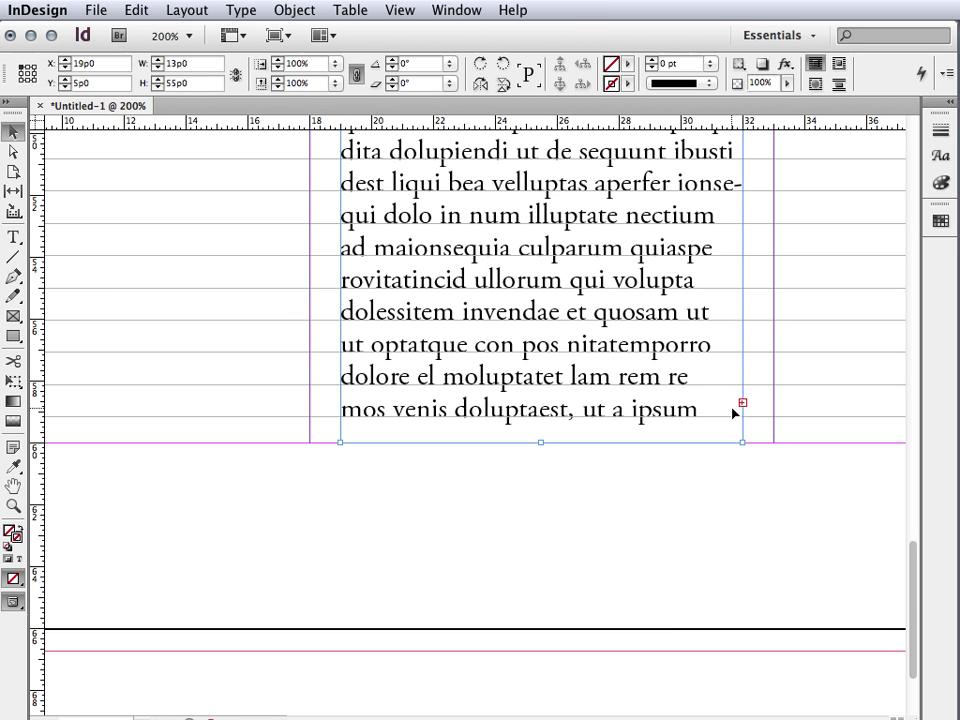
left_click(14, 316)
left_click_drag(14, 316, 92, 313)
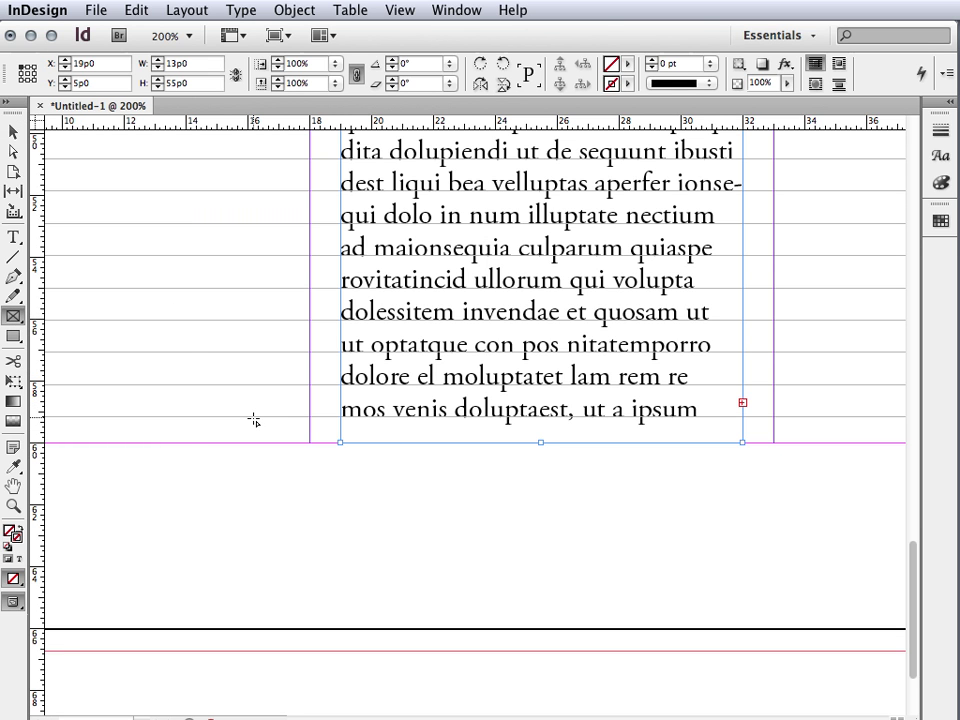
left_click_drag(254, 420, 271, 445)
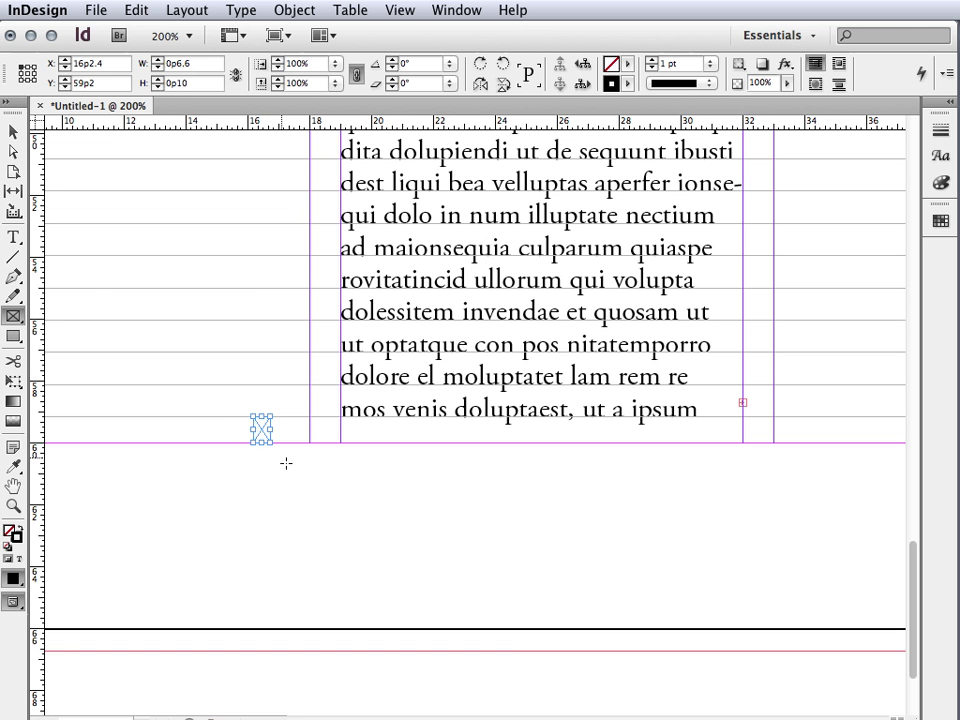
- Remove the stroke from the small measuring frame beside the column and delete the frame
key("slash")
left_click(13, 131)
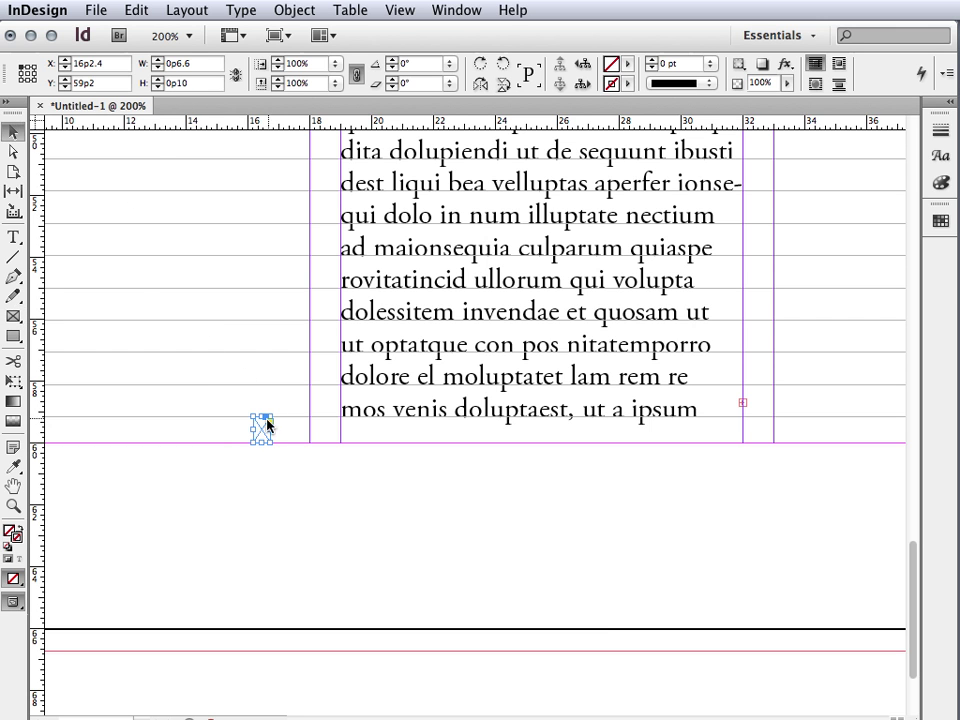
left_click(253, 441)
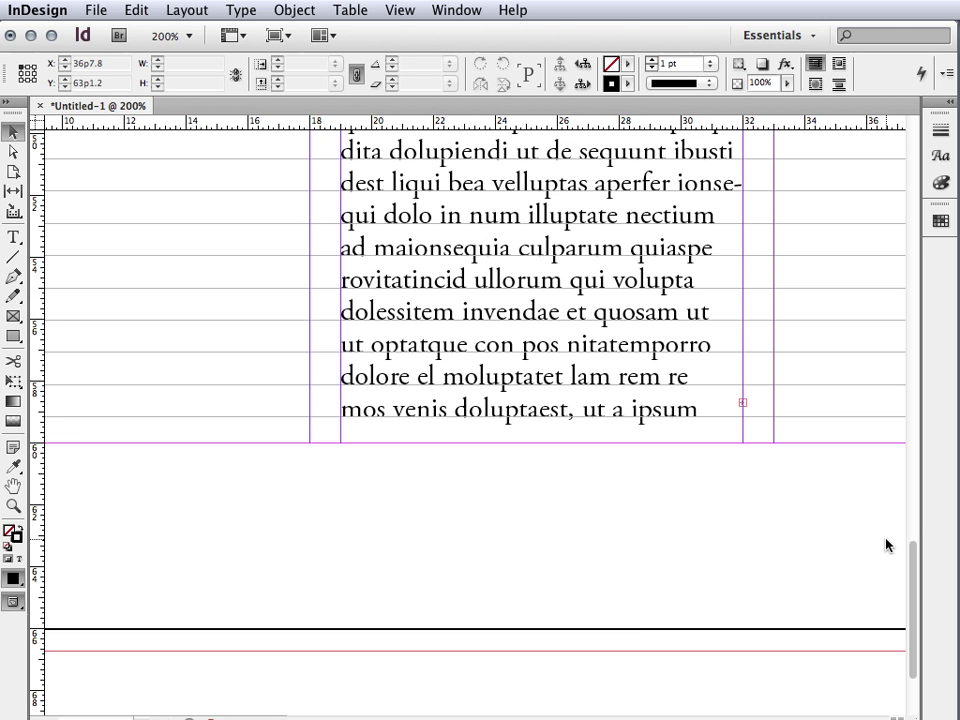
- Set the baseline grid to start at 0p10 relative to the top margin, and check the first lines of the column
key("super+k")
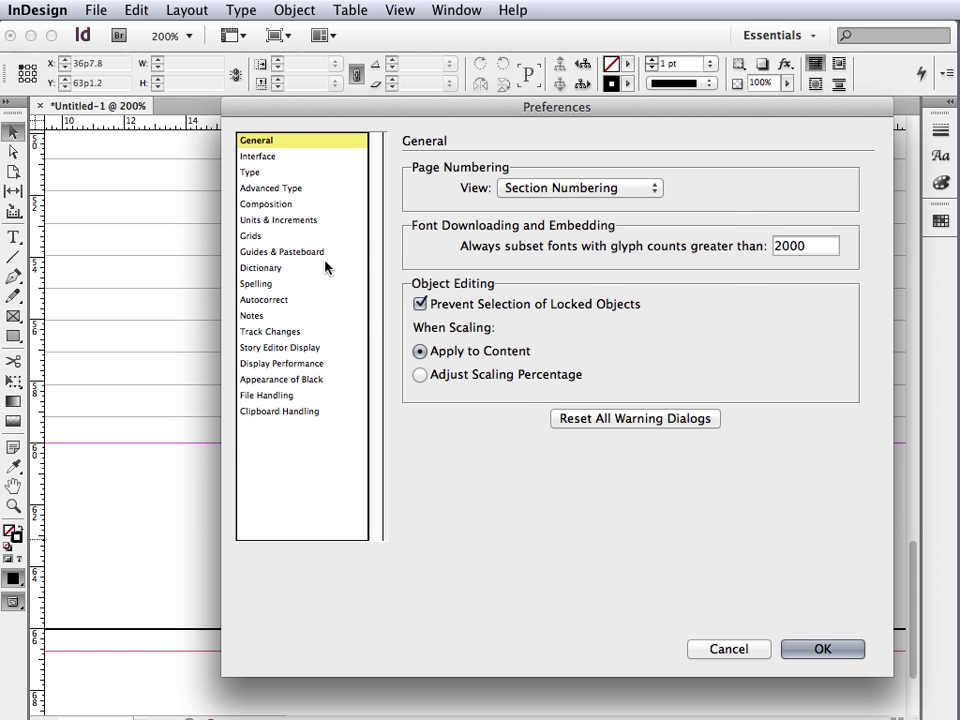
left_click(253, 236)
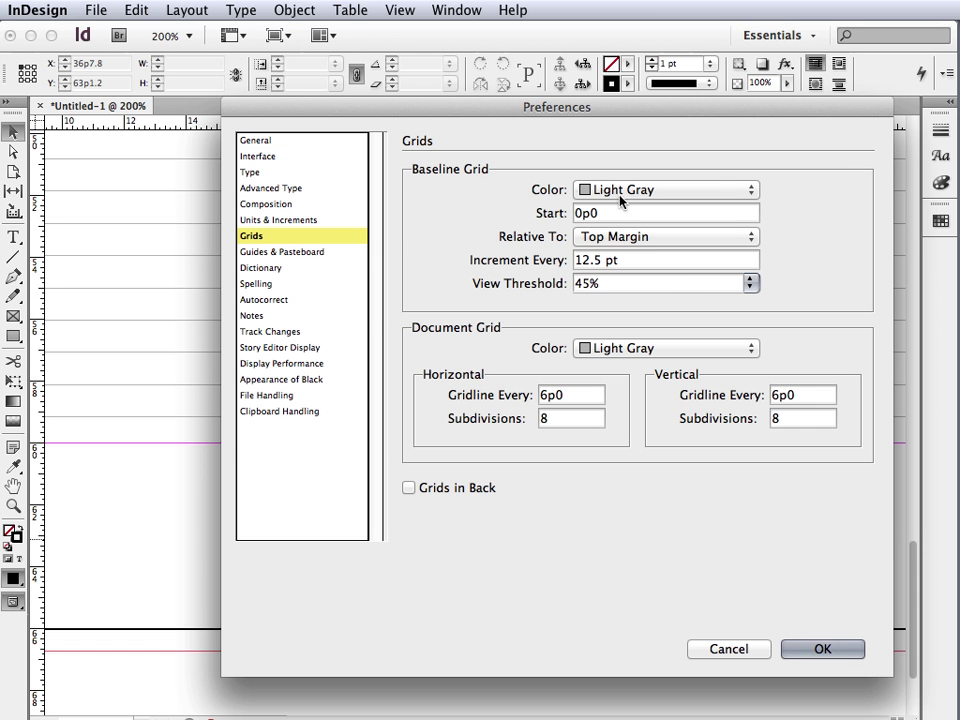
left_click(598, 213)
key("BackSpace")
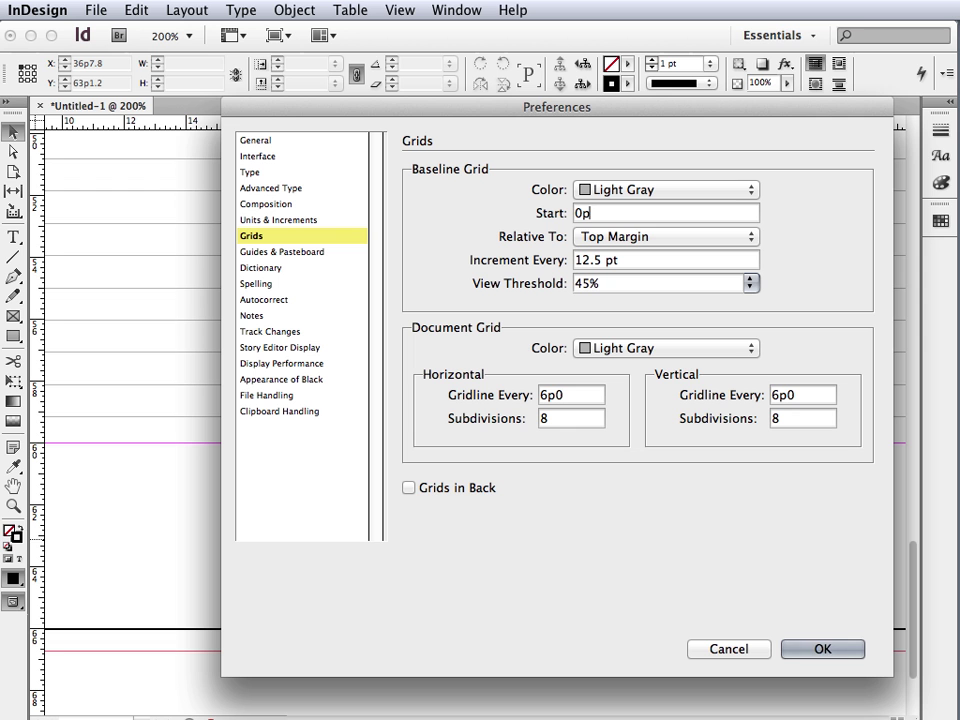
type("10")
left_click_drag(614, 117, 659, 164)
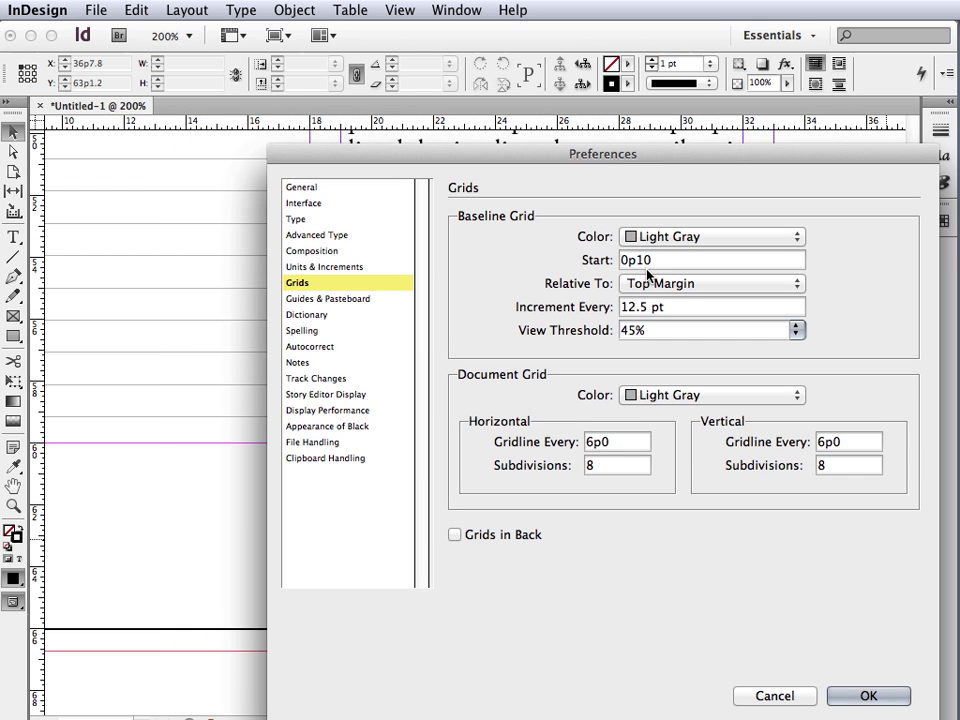
left_click(868, 695)
left_click_drag(913, 578, 915, 215)
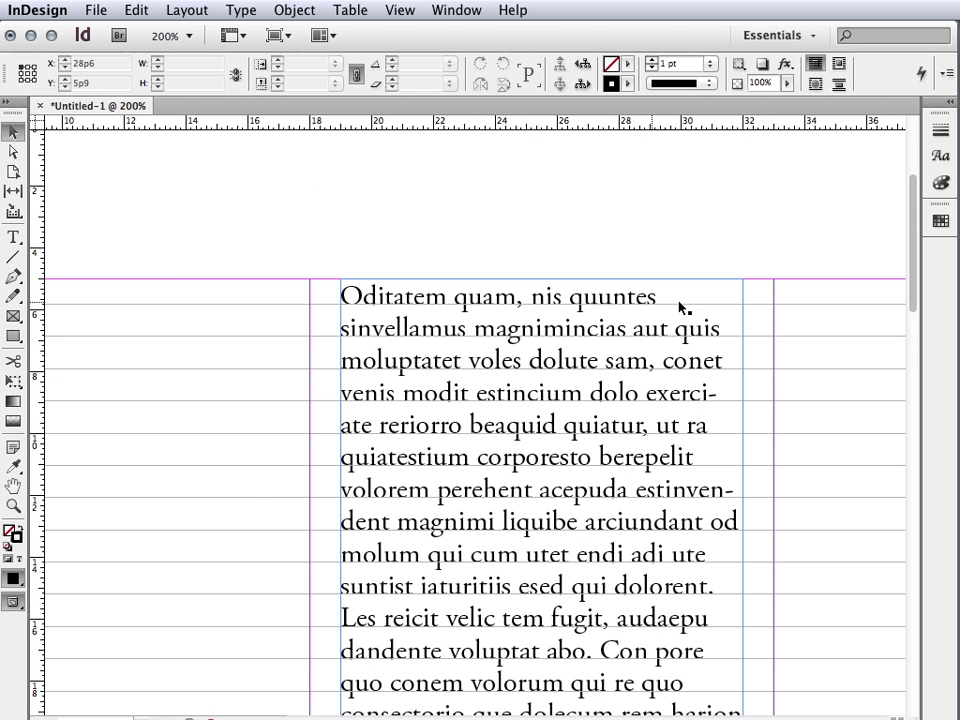
mouse_move(918, 260)
left_mouse_down()
mouse_move(915, 369)
mouse_move(912, 252)
left_mouse_up()
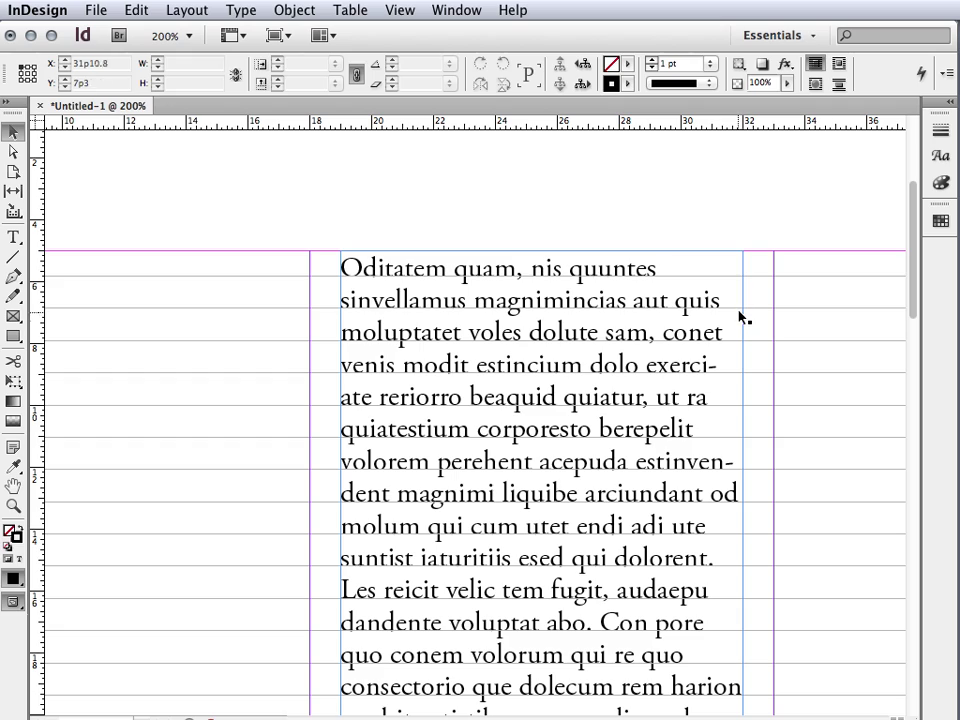
mouse_move(917, 289)
left_mouse_down()
mouse_move(902, 546)
mouse_move(874, 658)
mouse_move(911, 392)
mouse_move(917, 265)
left_mouse_up()
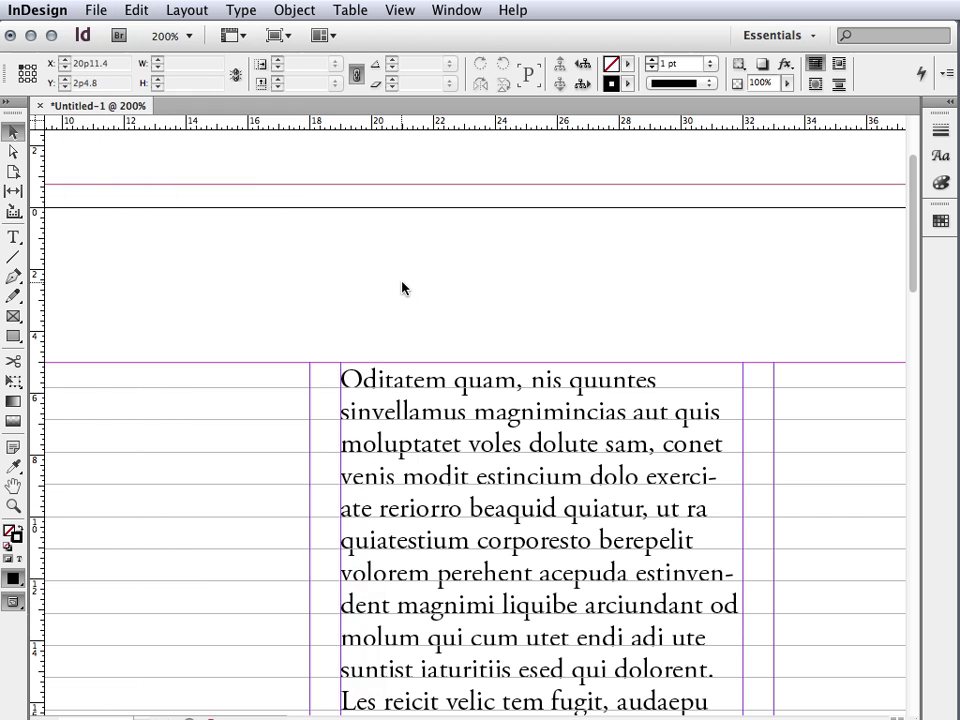
key("super+k")
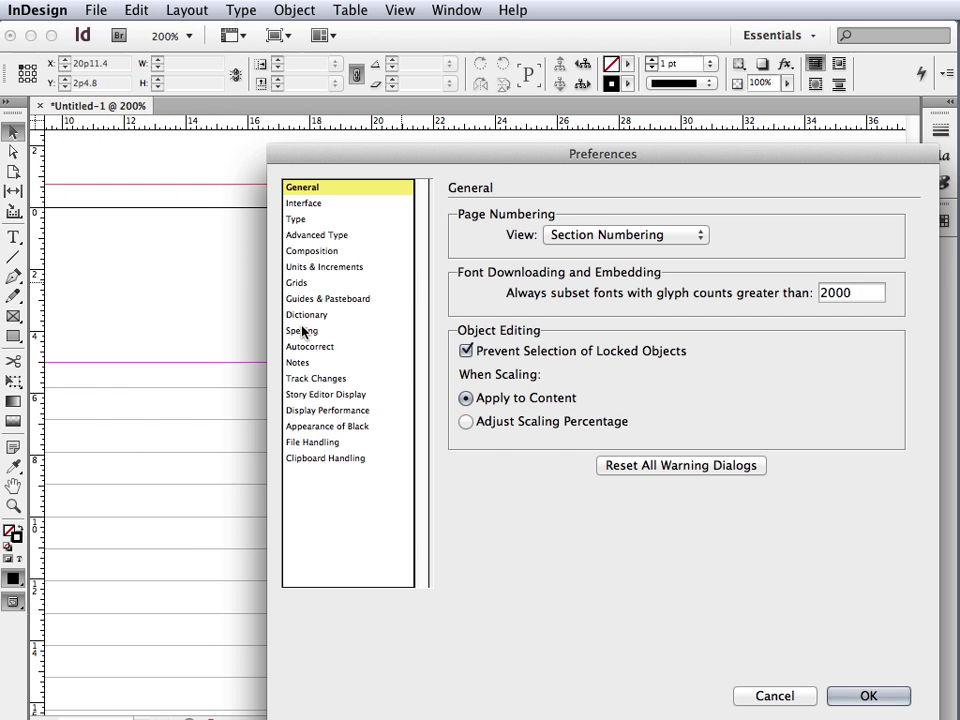
left_click(308, 285)
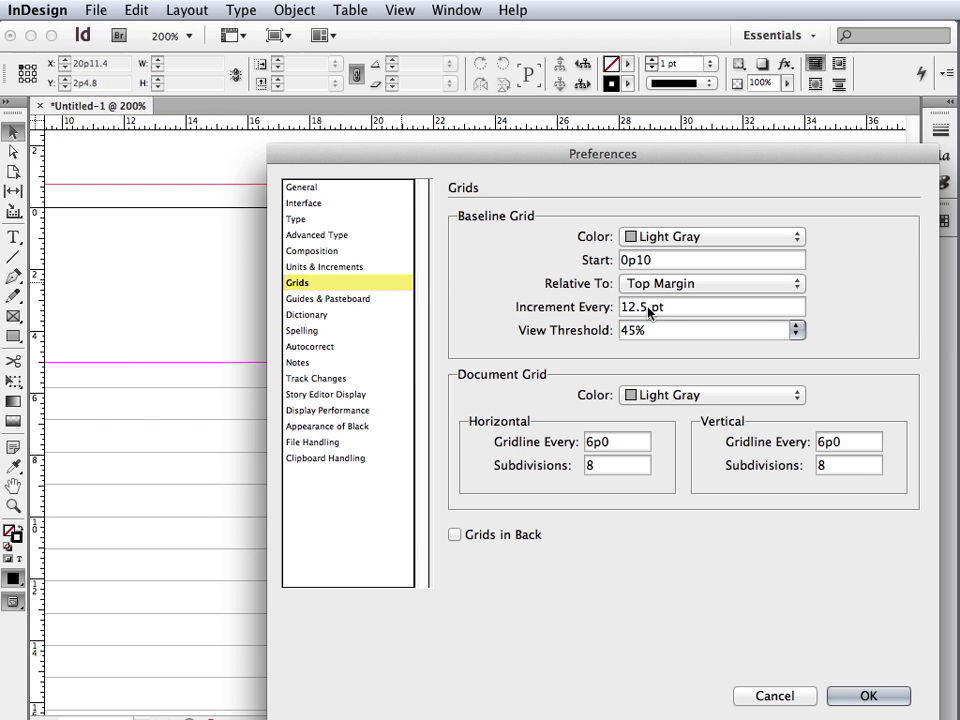
left_click_drag(660, 259, 637, 259)
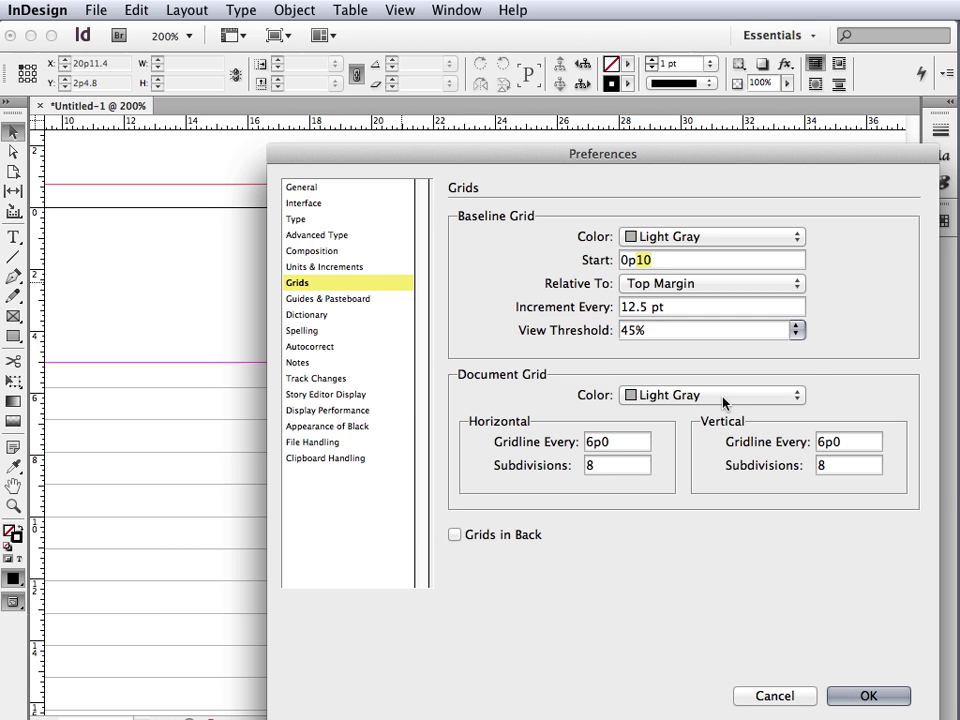
key("Return")
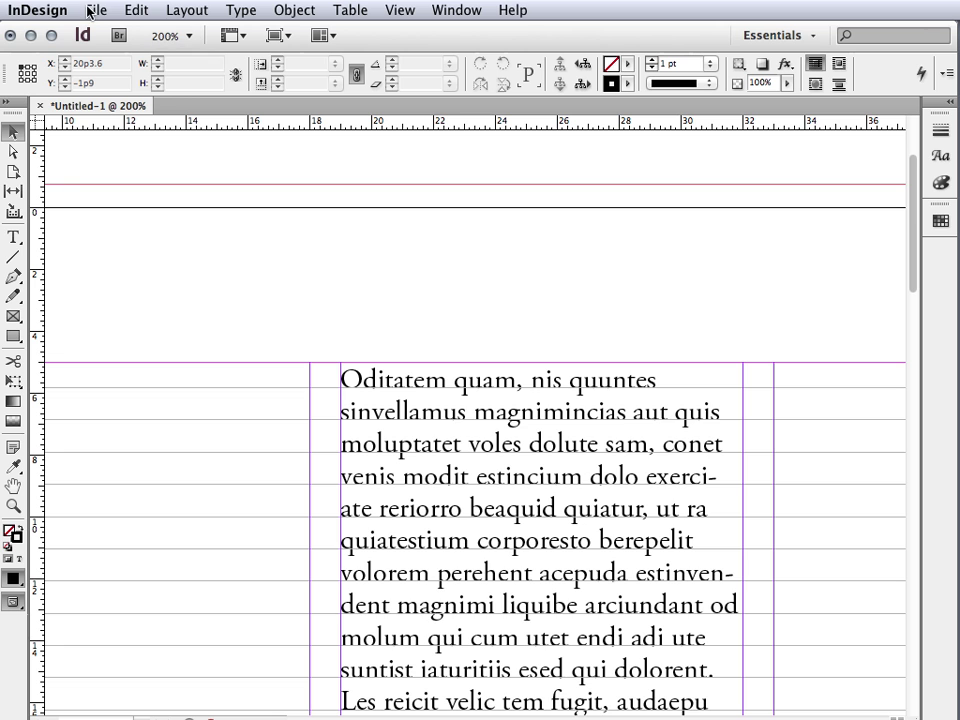
- Set the baseline grid's start value back to 0p0 in the Grids preferences
key("super+k")
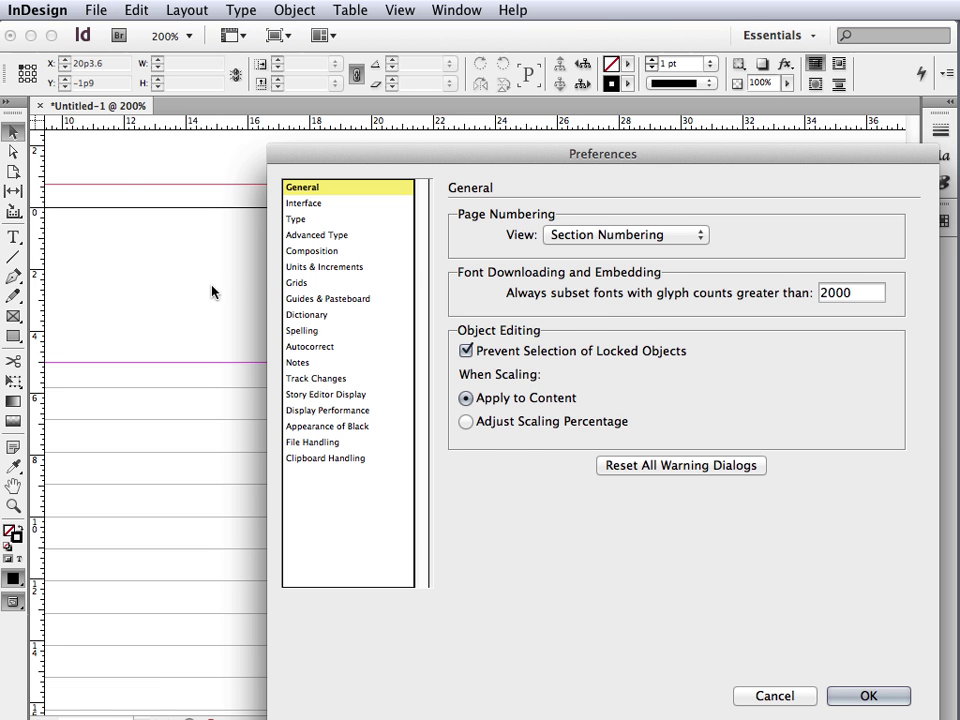
left_click(297, 282)
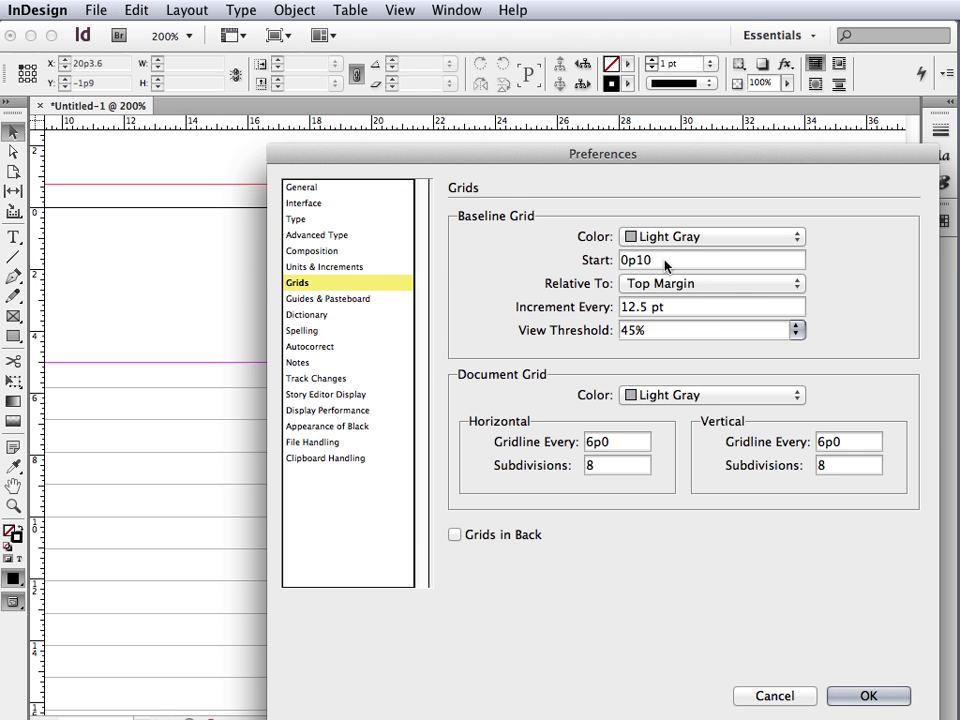
left_click_drag(650, 260, 635, 260)
key("BackSpace")
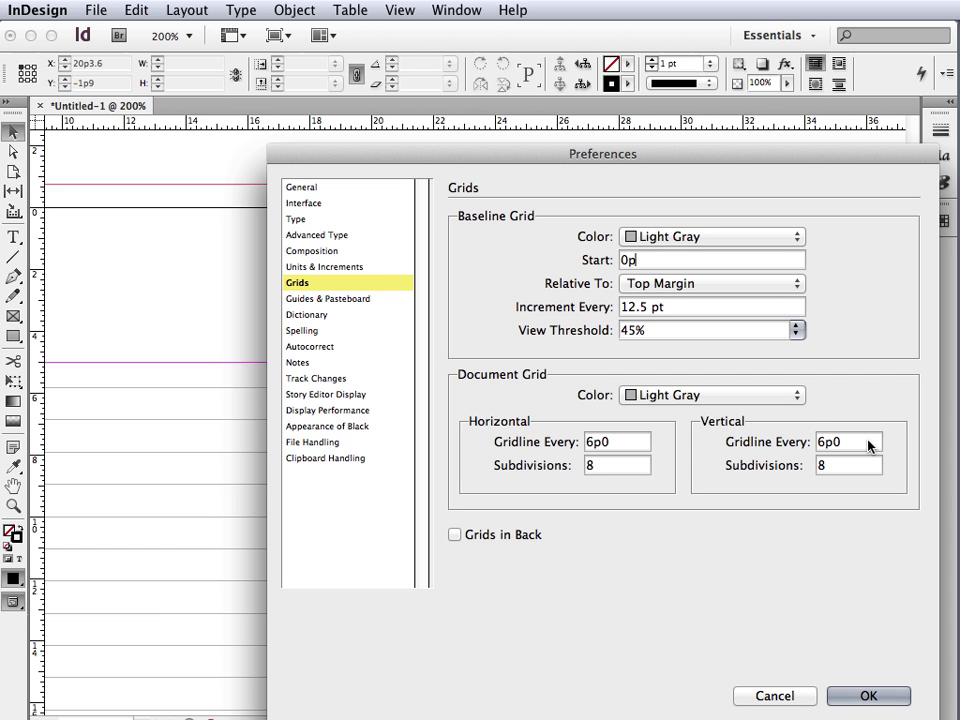
type("0")
left_click(862, 697)
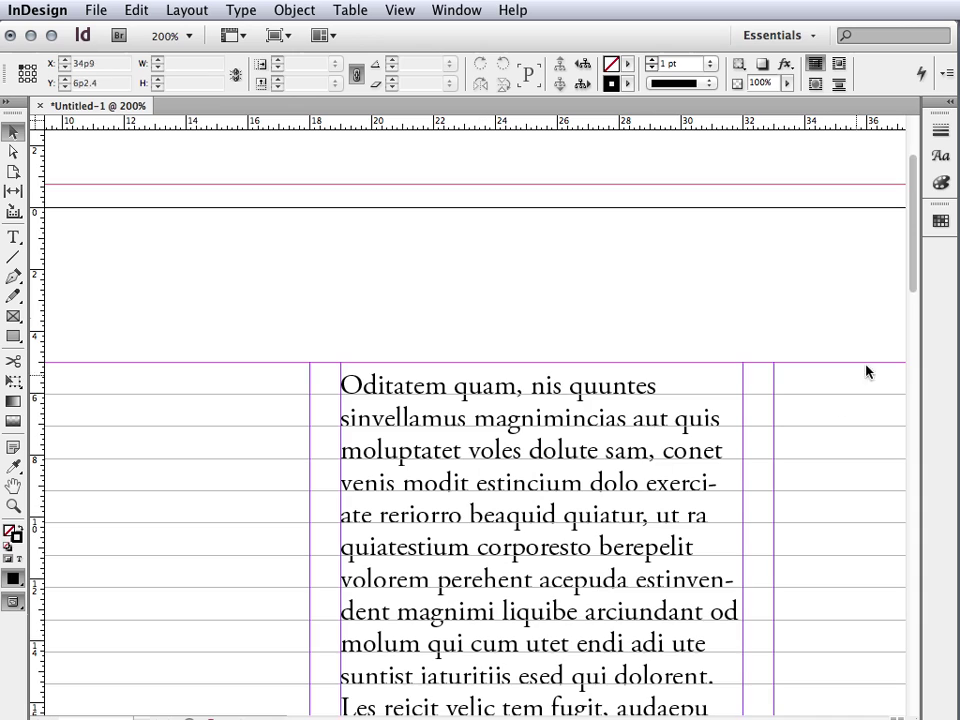
- Set the page's top margin to 5p5 and its bottom margin to 6p5
left_click_drag(913, 275, 869, 615)
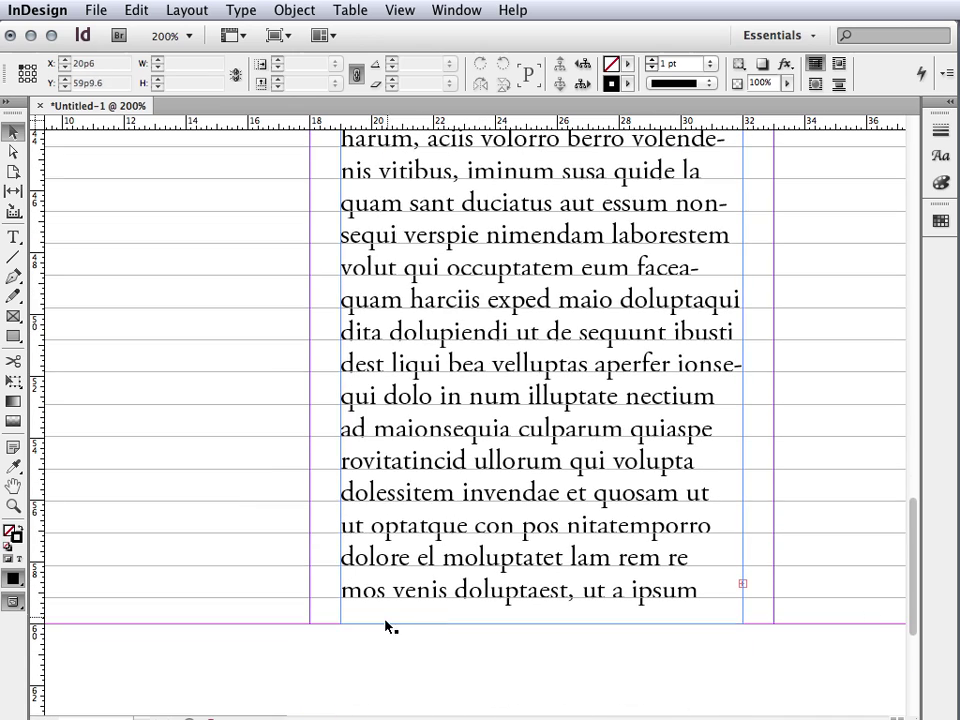
left_click_drag(911, 596, 936, 272)
left_click(205, 12)
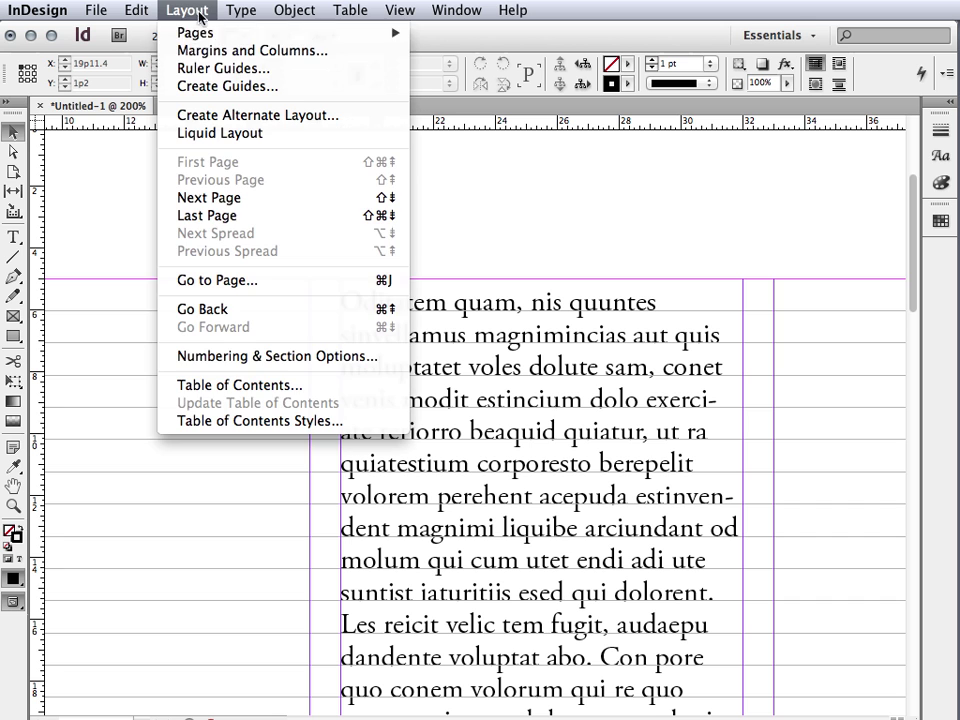
left_click(207, 51)
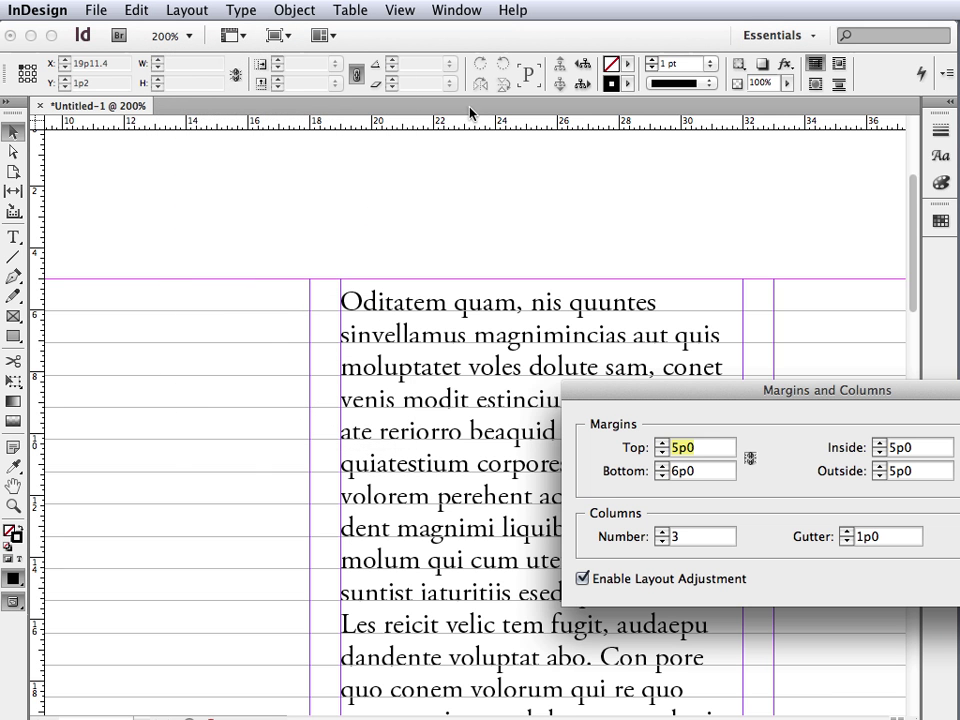
left_click(695, 448)
key("BackSpace")
left_click(695, 471)
key("BackSpace")
type("5")
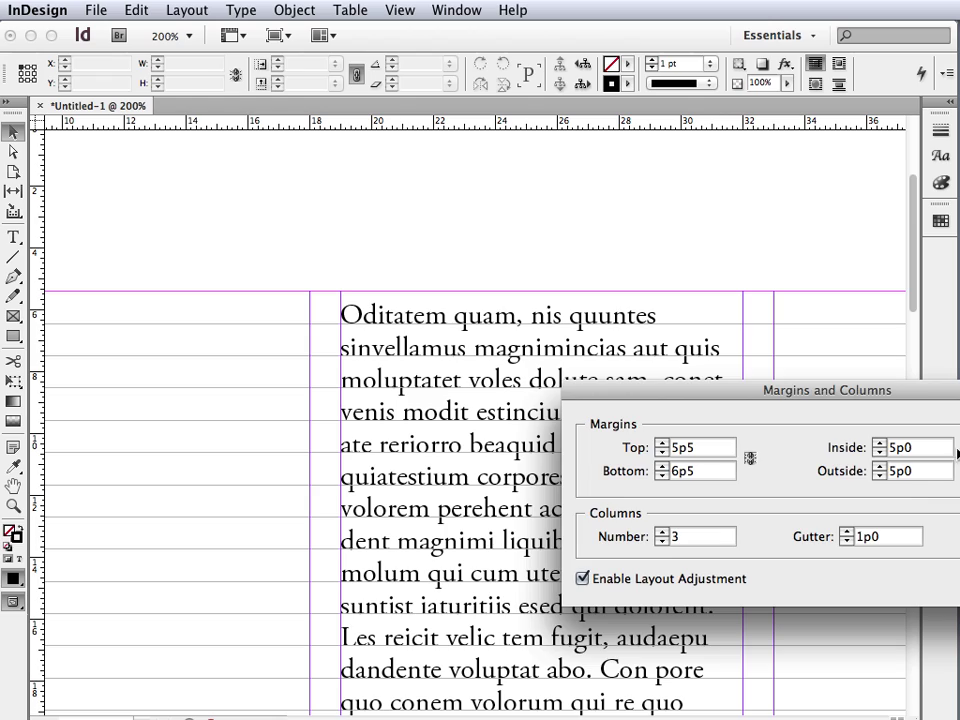
key("Return")
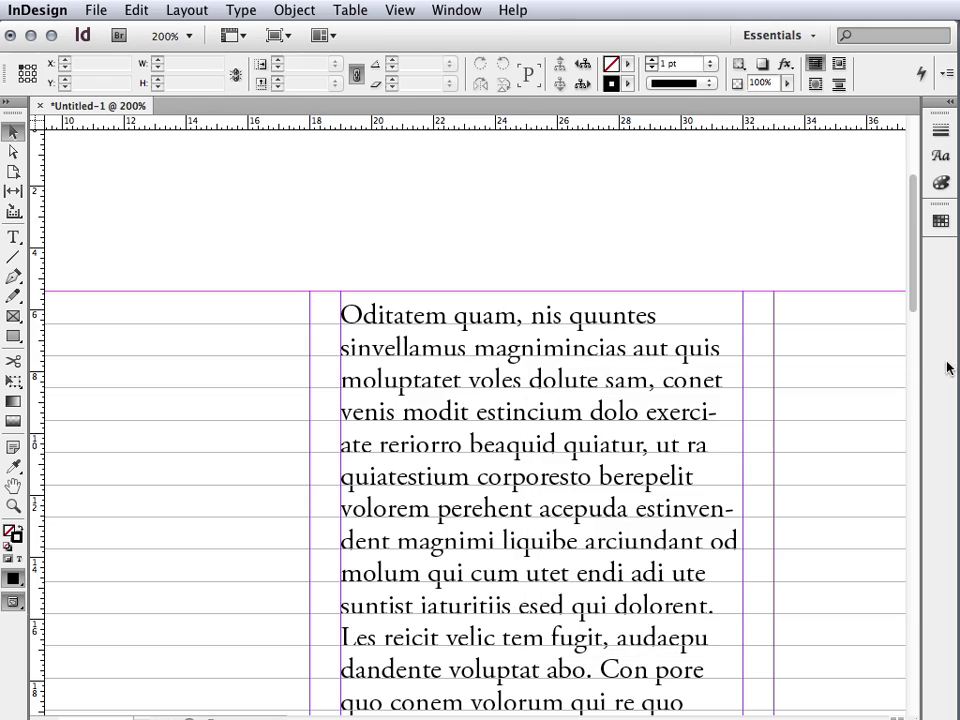
- Check the last line against the bottom margin, and set the baseline grid to increment every 12 pt
left_click_drag(917, 298, 895, 602)
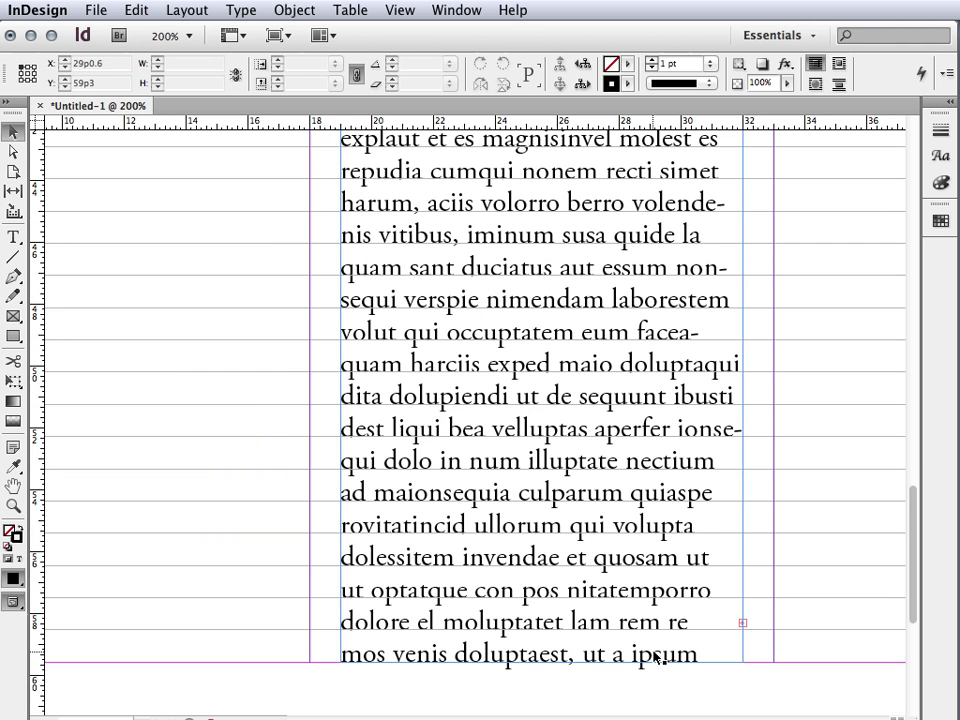
left_click_drag(913, 564, 928, 328)
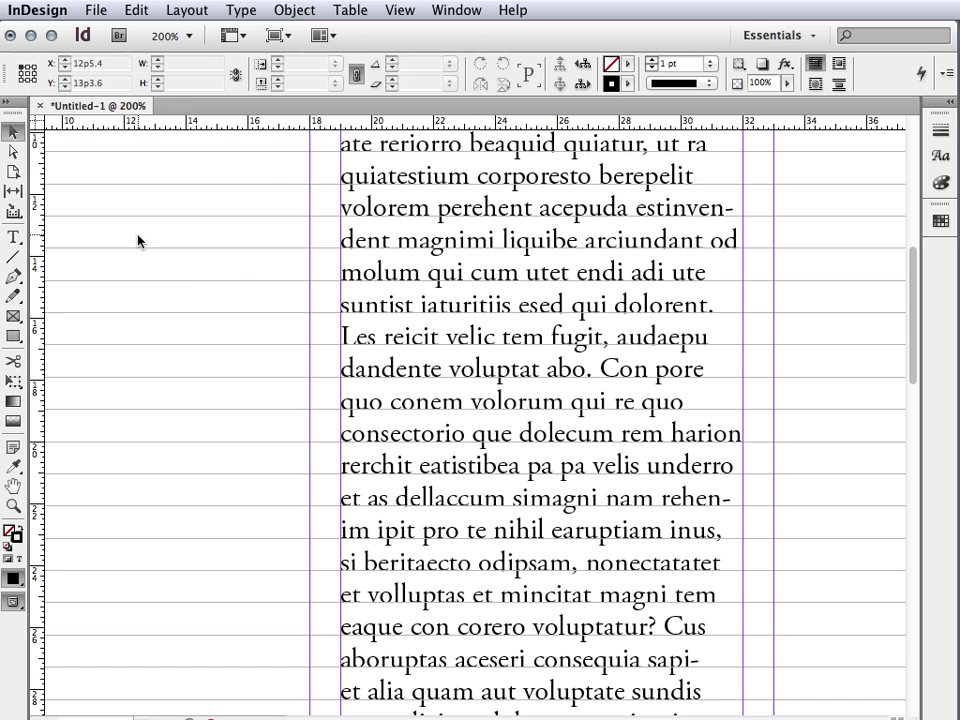
key("super+k")
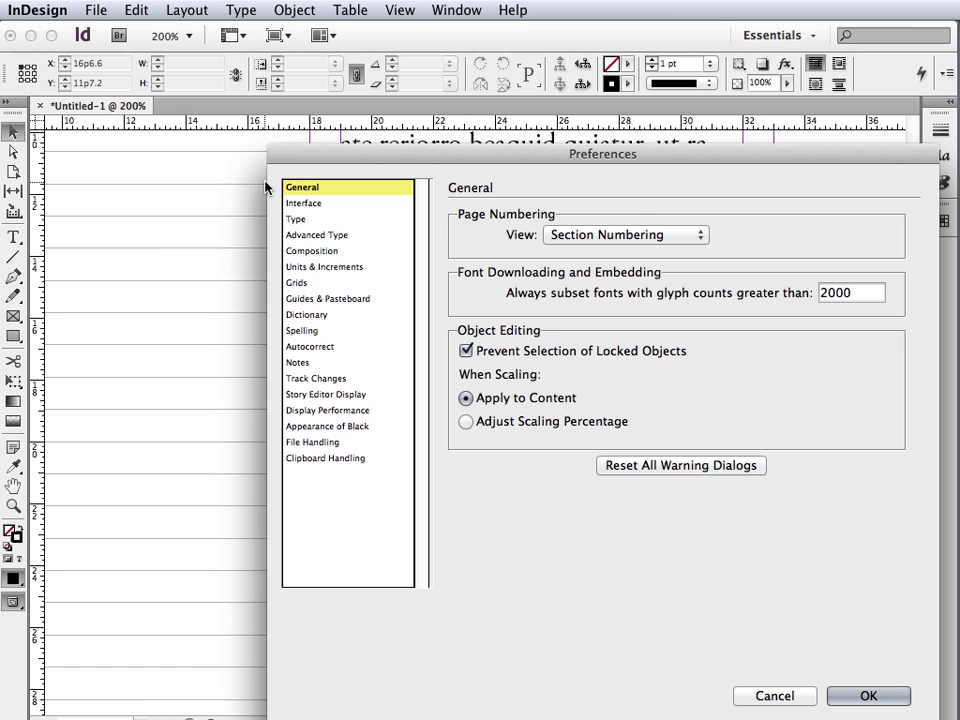
left_click(305, 283)
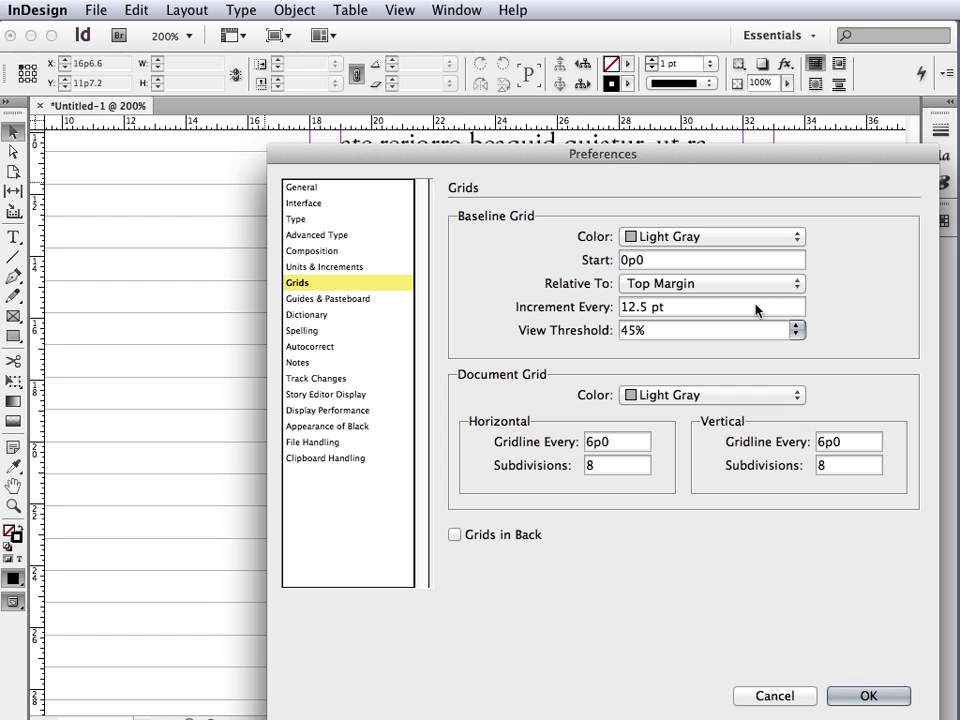
left_click_drag(646, 307, 636, 307)
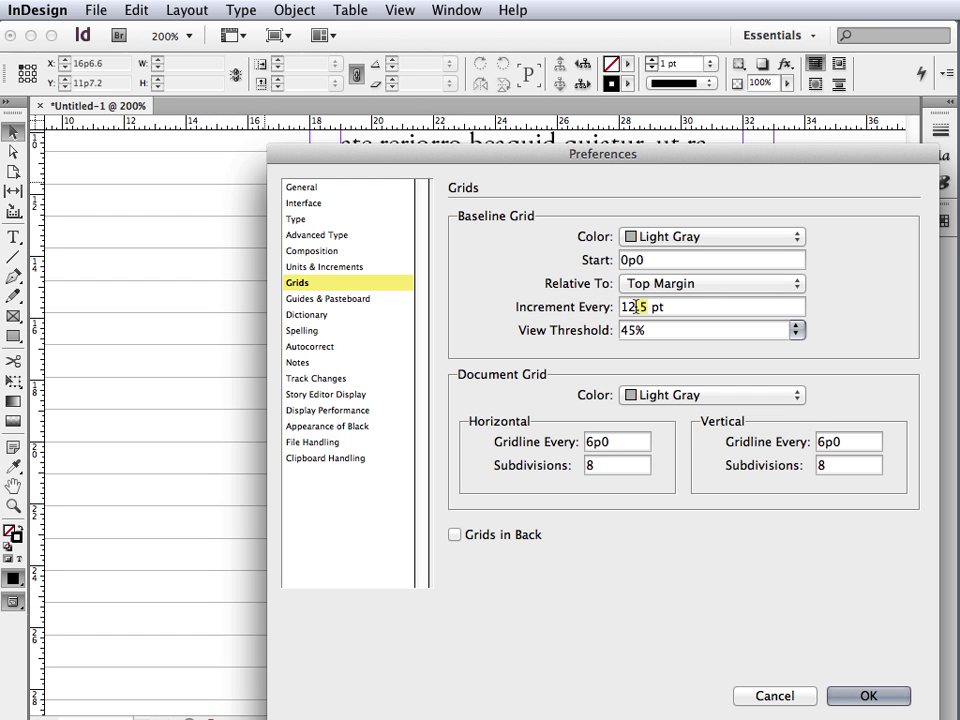
type("00")
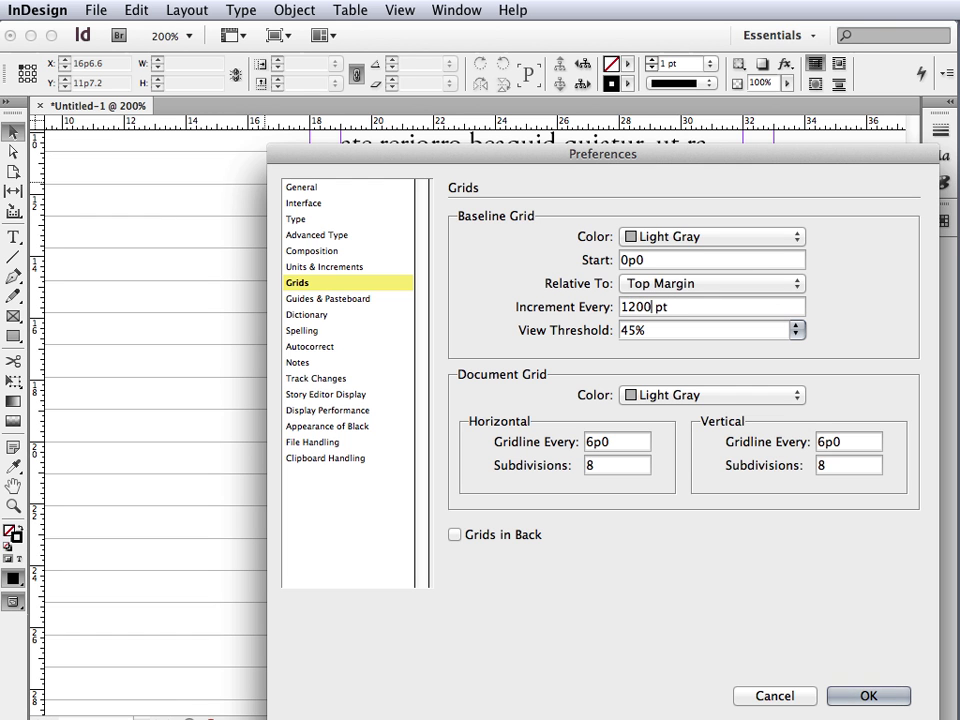
key("BackSpace")
key("BackSpace")
left_click(882, 694)
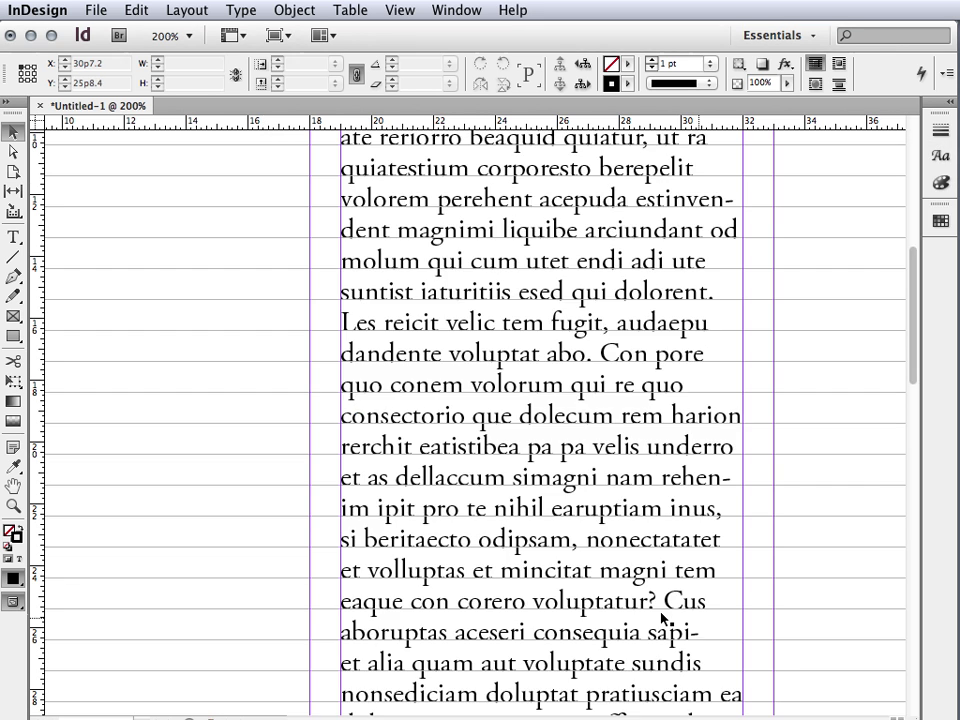
- Set all the text in the column to 10 pt with 12 pt leading, and check its baseline grid alignment
left_click(13, 237)
double_click(390, 353)
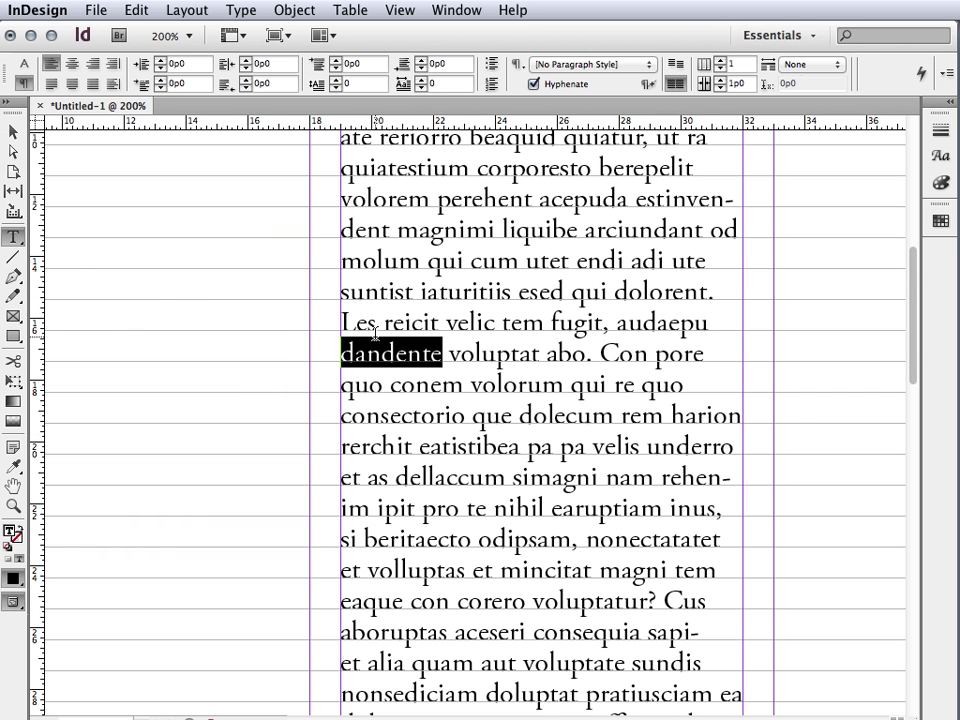
key("super+a")
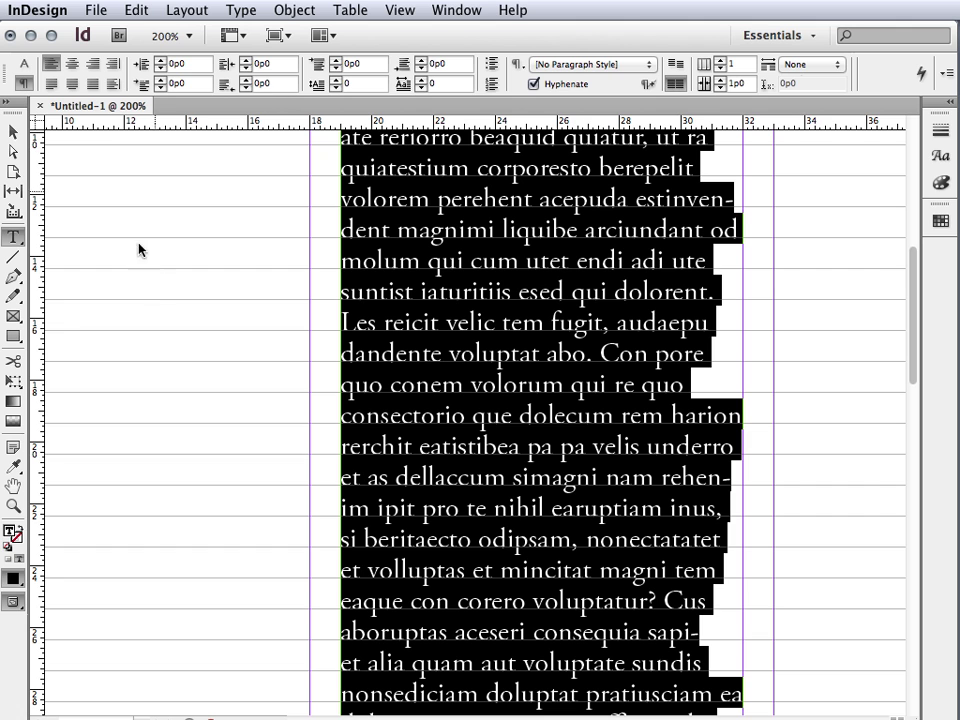
left_click(24, 64)
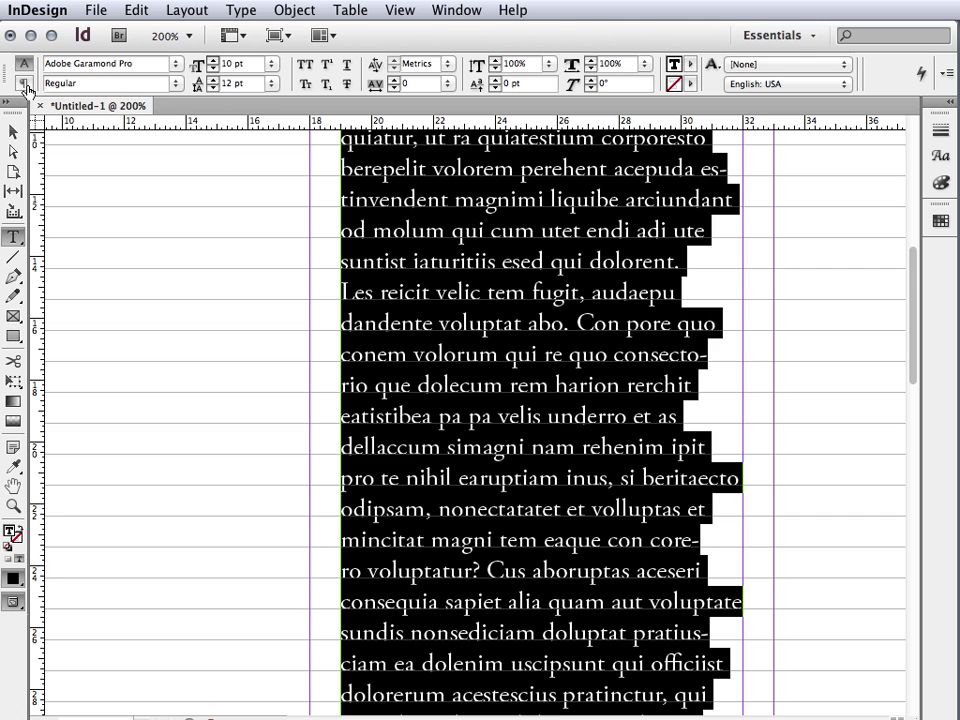
left_click(22, 84)
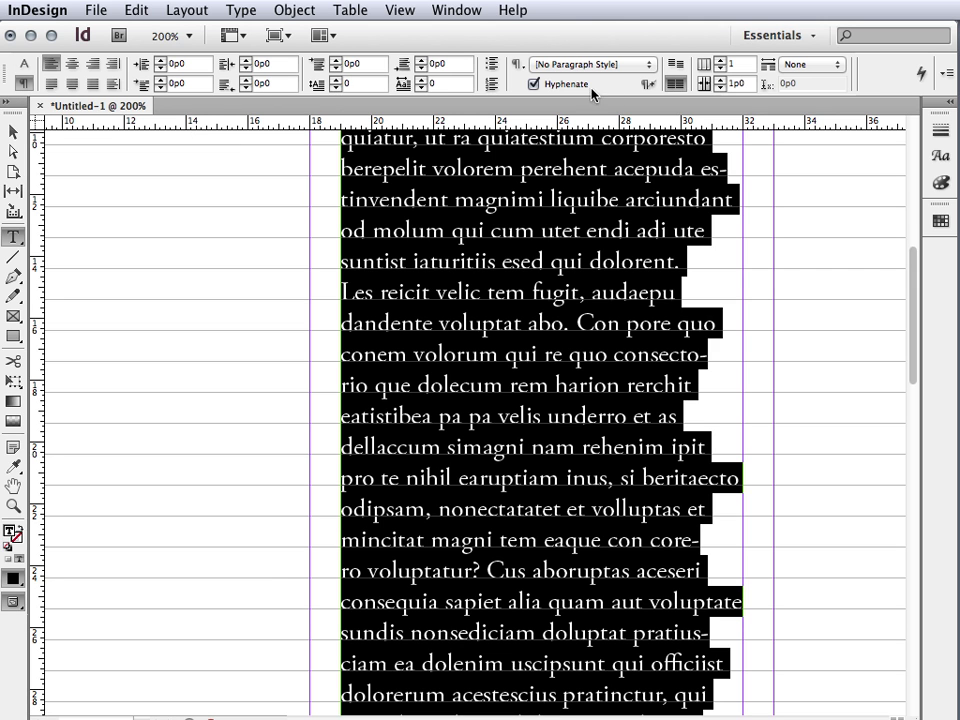
left_click(677, 86)
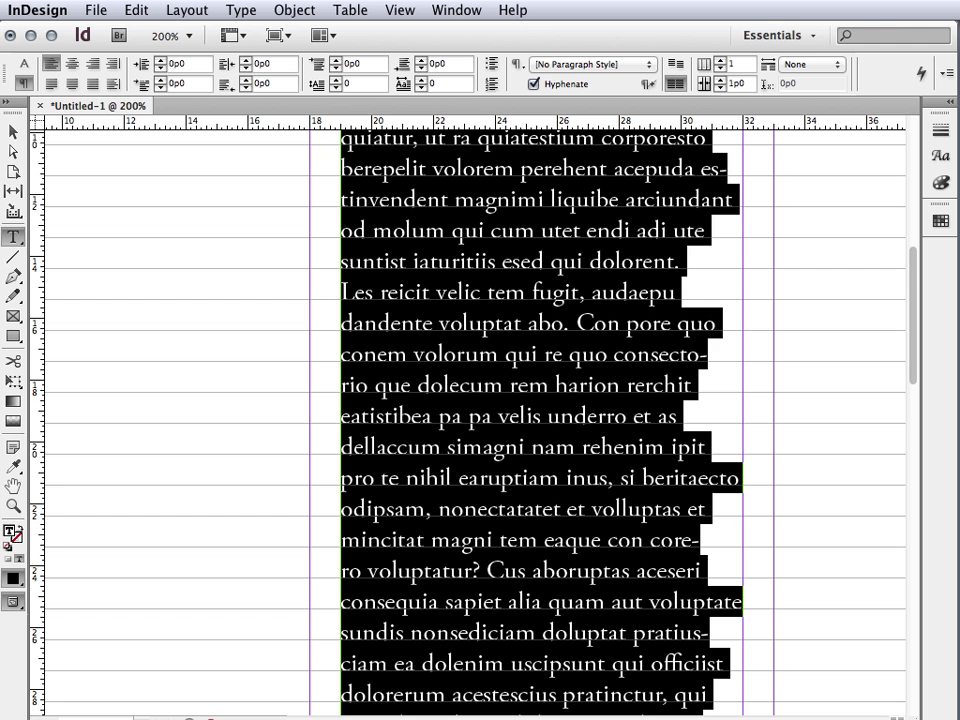
- Start a new paragraph style based on the selected column text's formatting and name it "body"
key("F11")
left_click_drag(724, 360, 639, 279)
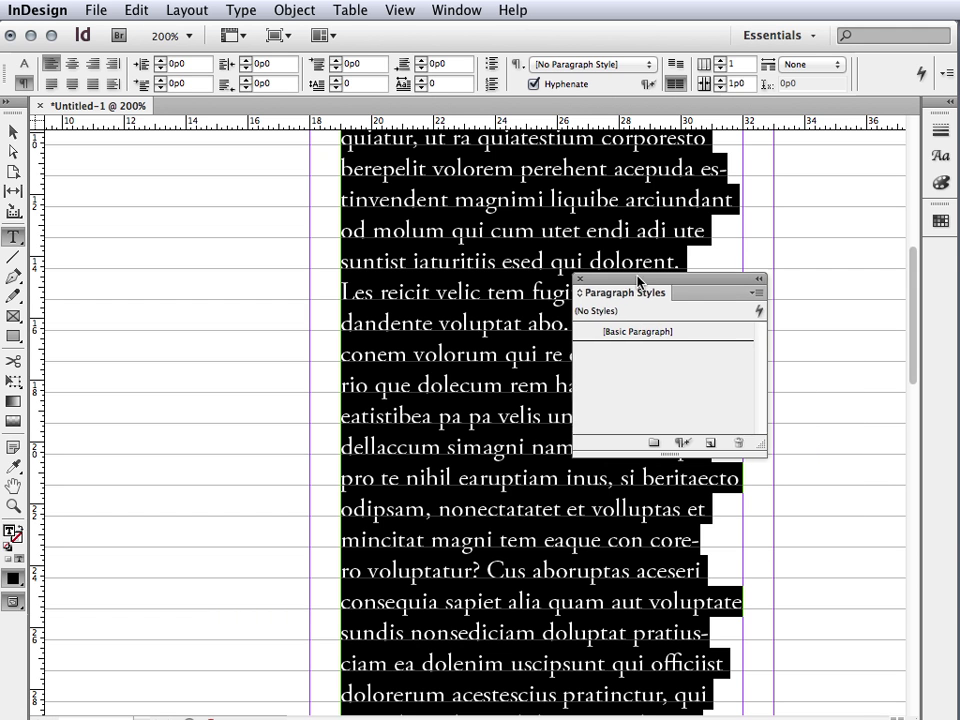
left_click(708, 442)
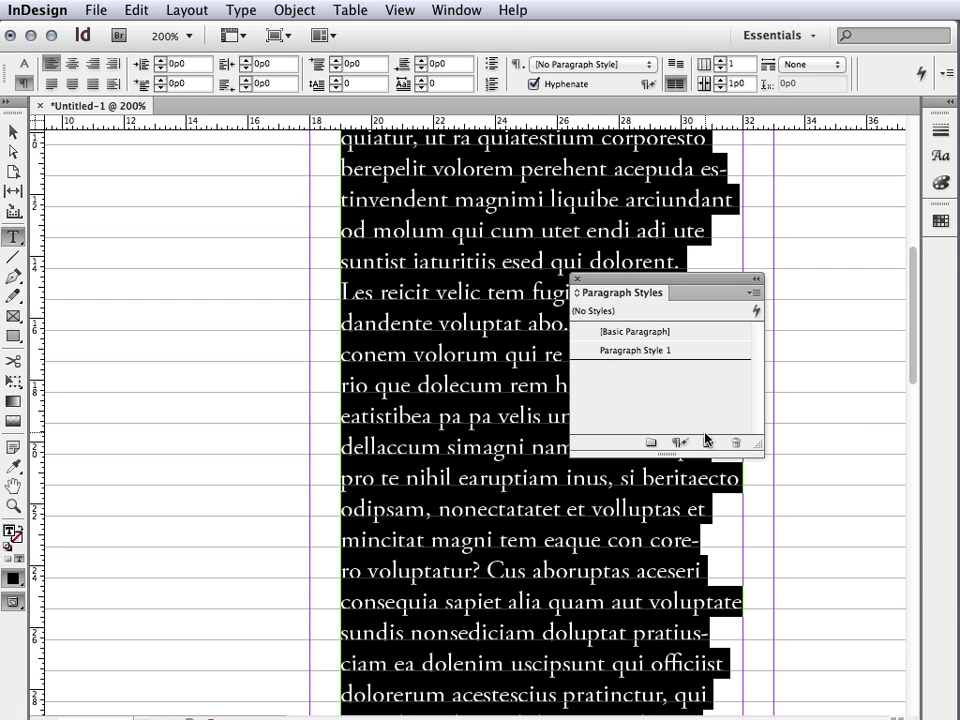
left_click(753, 293)
left_click(775, 294)
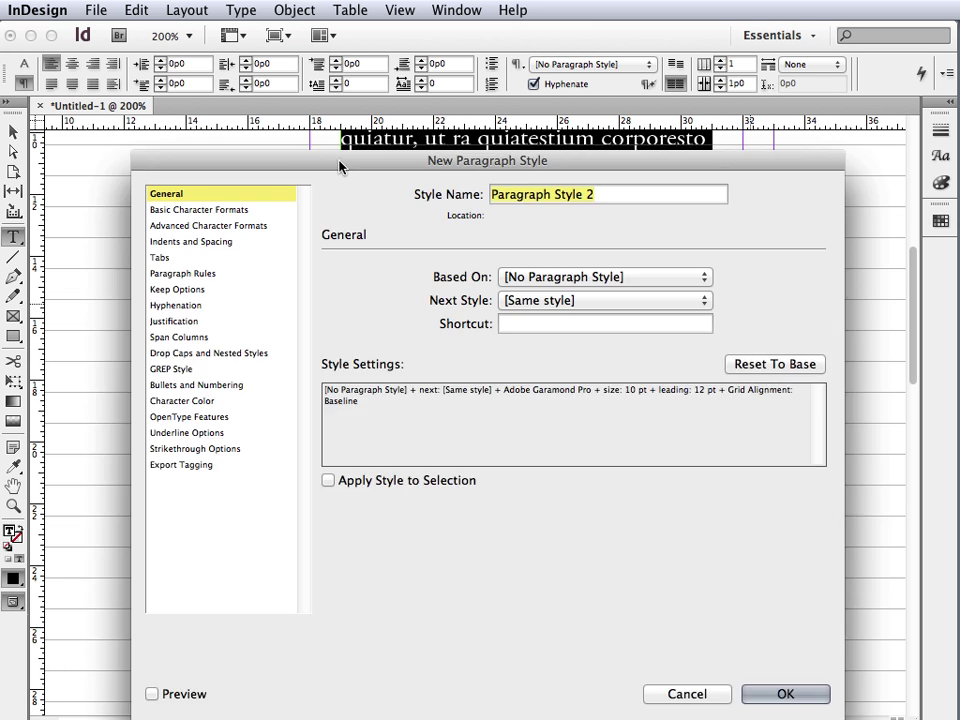
left_click_drag(340, 166, 279, 128)
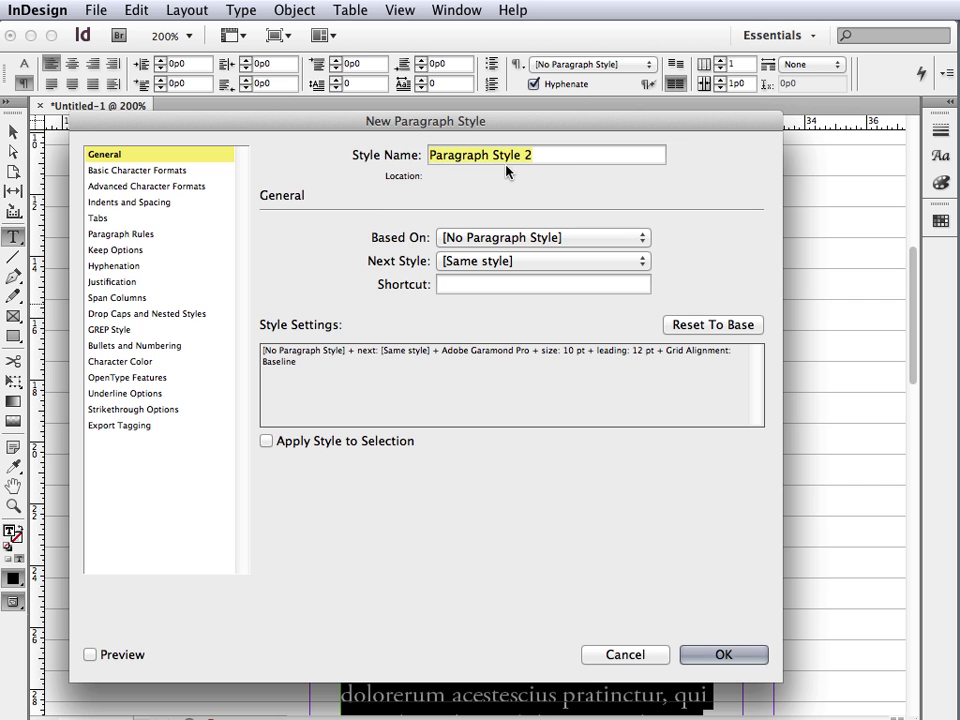
type("body")
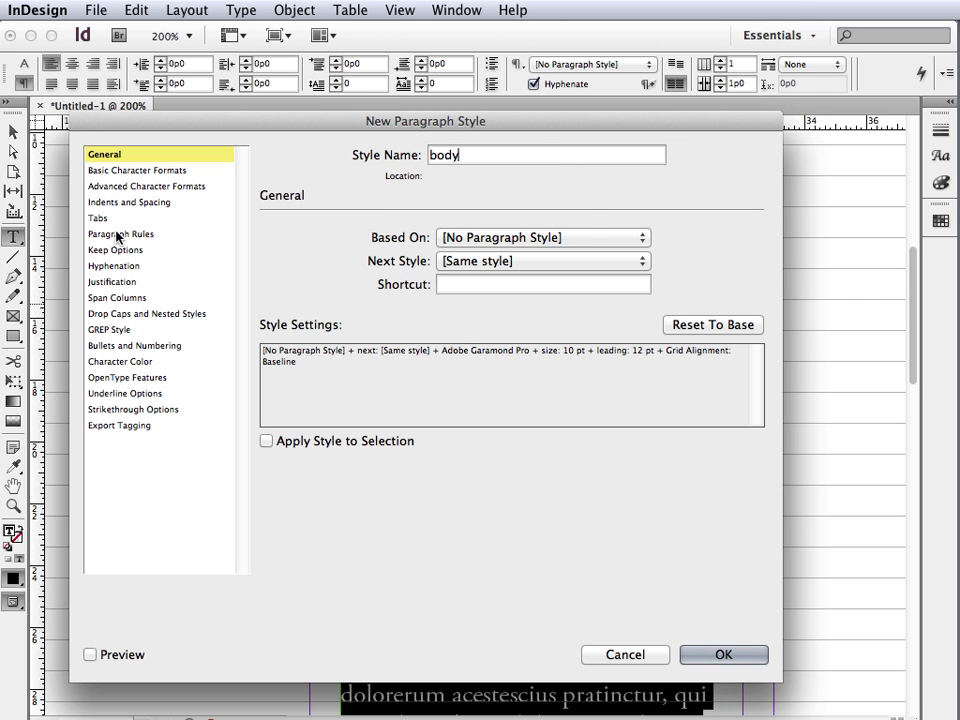
- Keep the body style aligned to the grid on All Lines, save it, and apply it to the selected column text
left_click(117, 203)
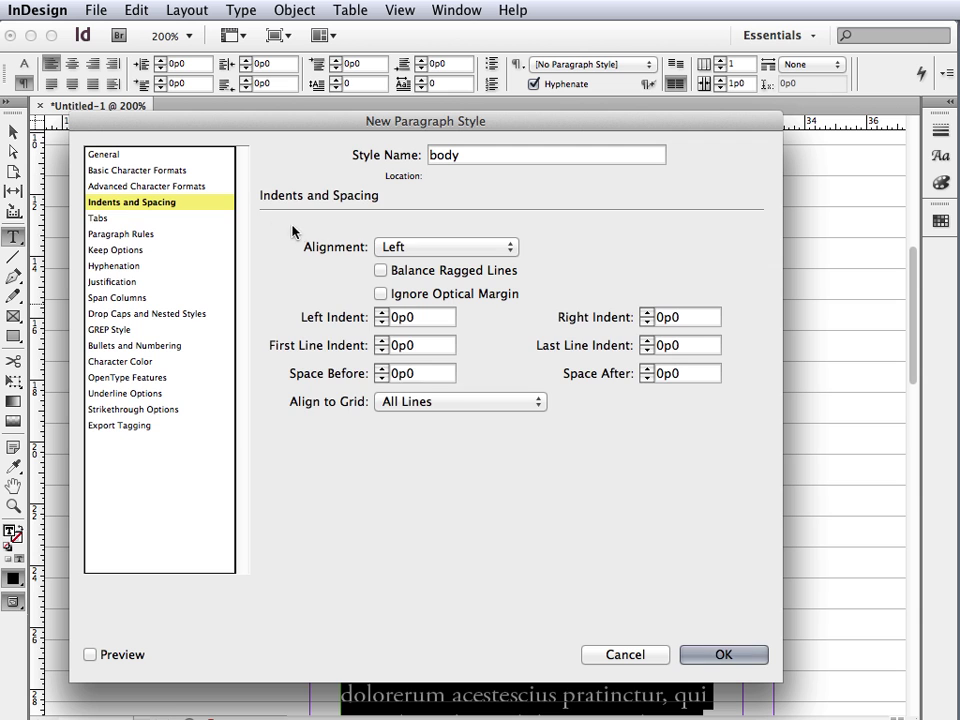
left_click(469, 405)
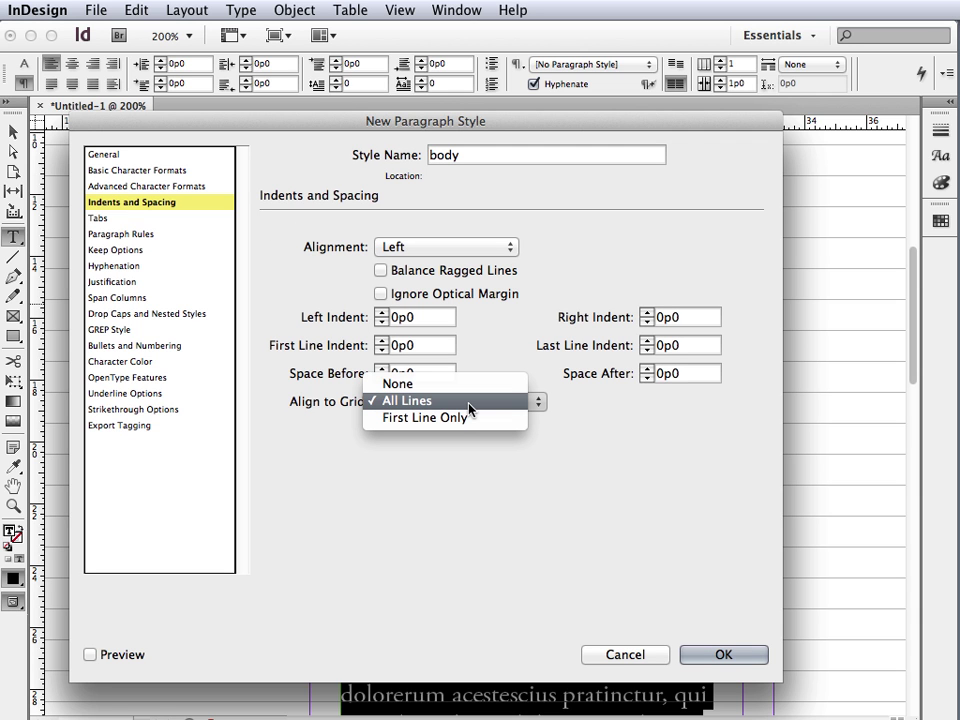
left_click(467, 402)
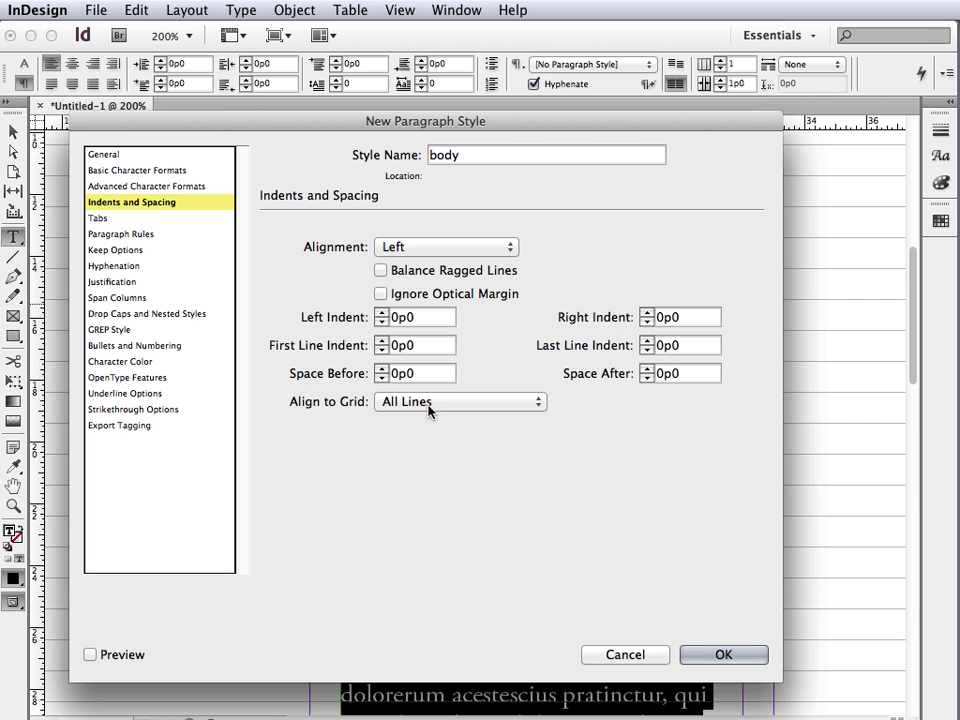
left_click(735, 657)
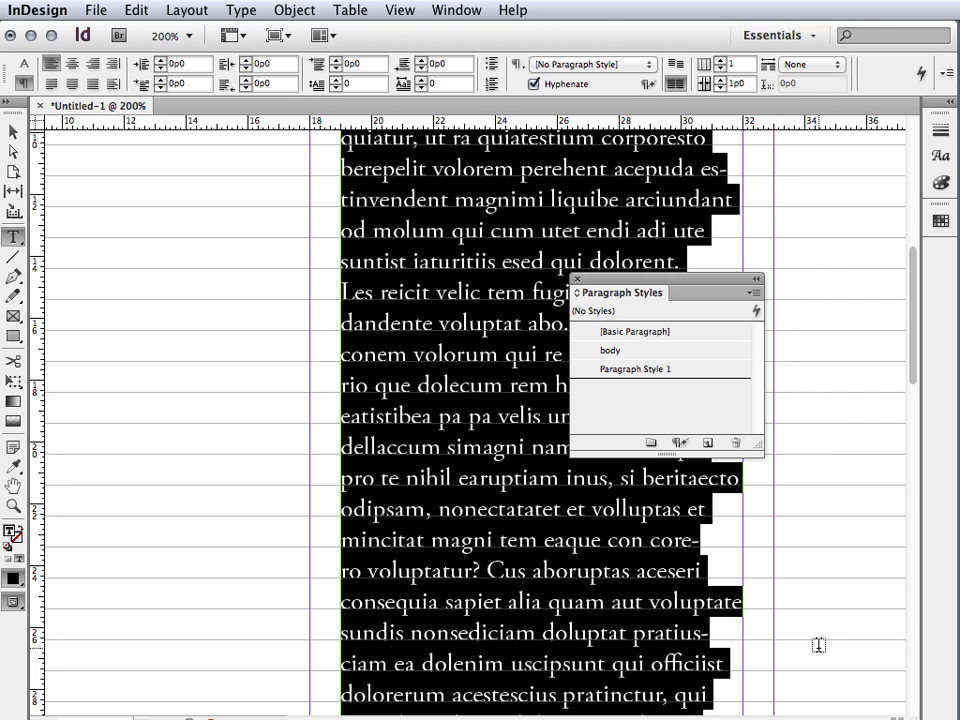
left_click(612, 352)
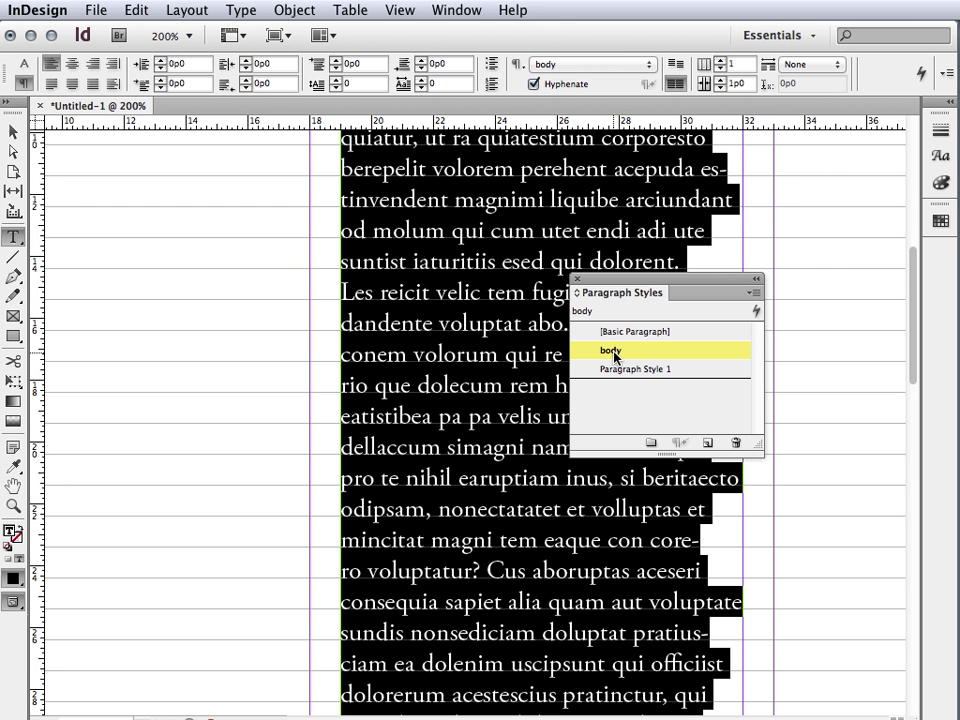